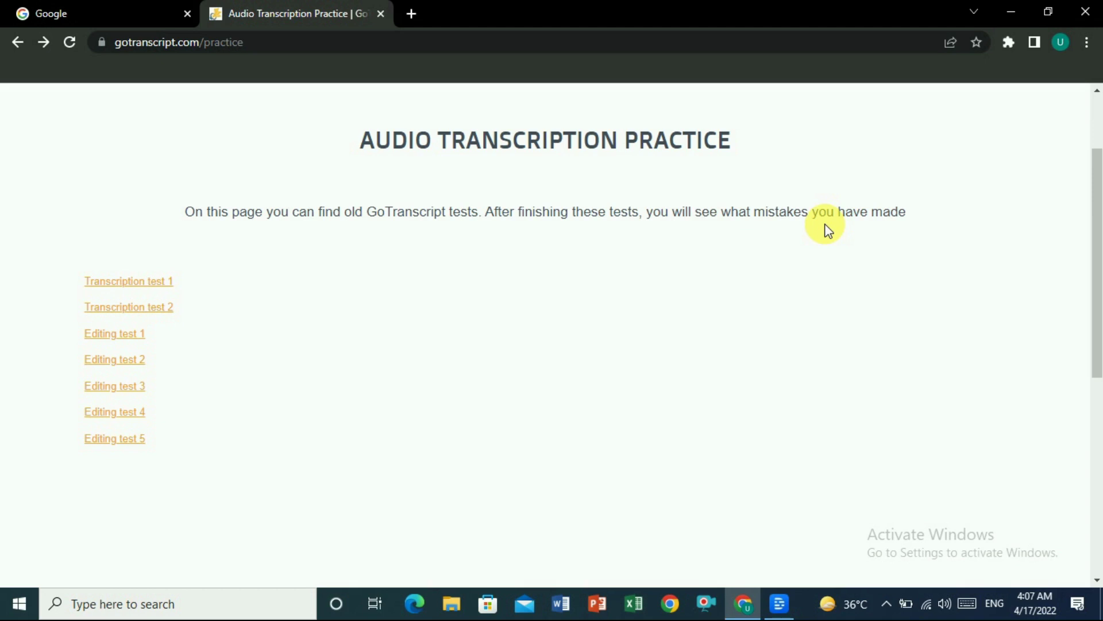
- Search Google for 'descript' and open Descript's 'Get Descript for desktop' download page
{"action": "left_click_drag", "start_coordinate": [1094, 278], "coordinate": [1095, 200]}
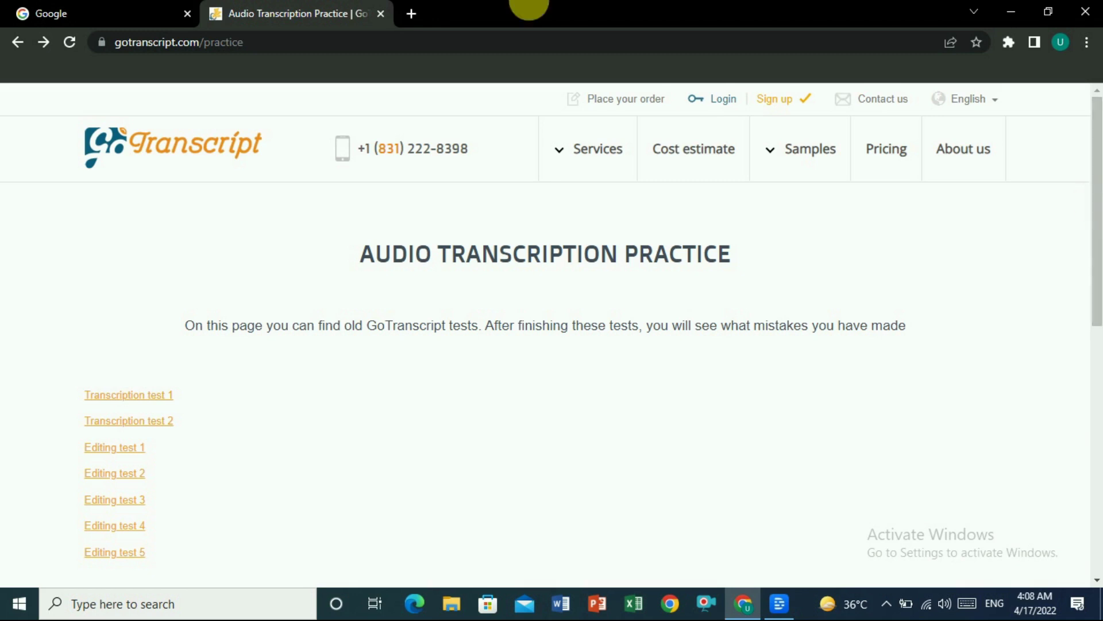
{"action": "left_click", "coordinate": [50, 8]}
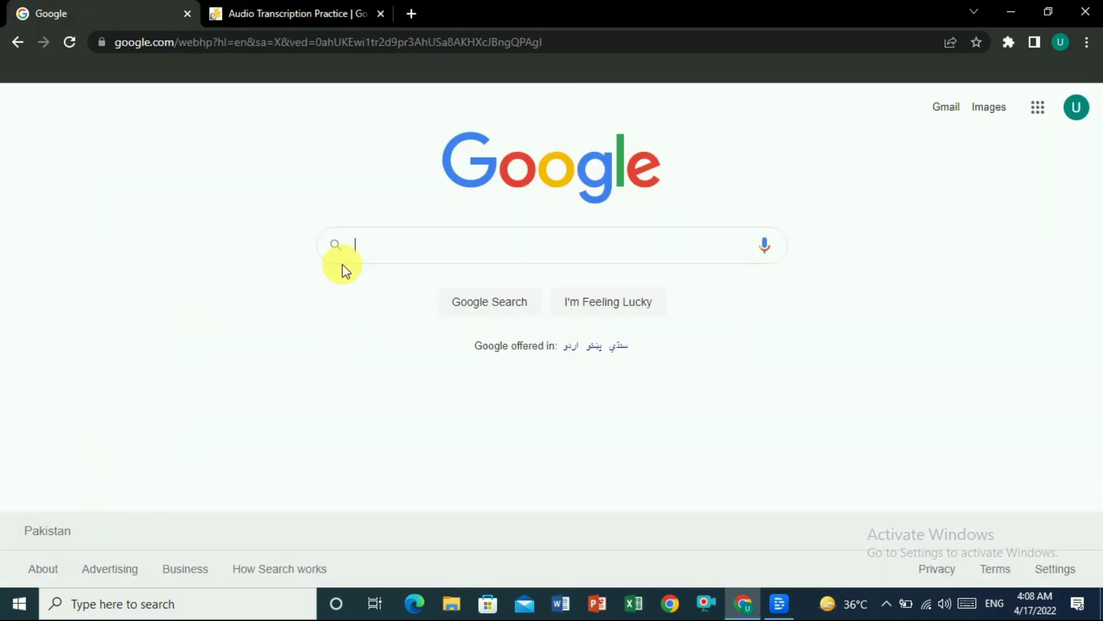
{"action": "left_click", "coordinate": [408, 260]}
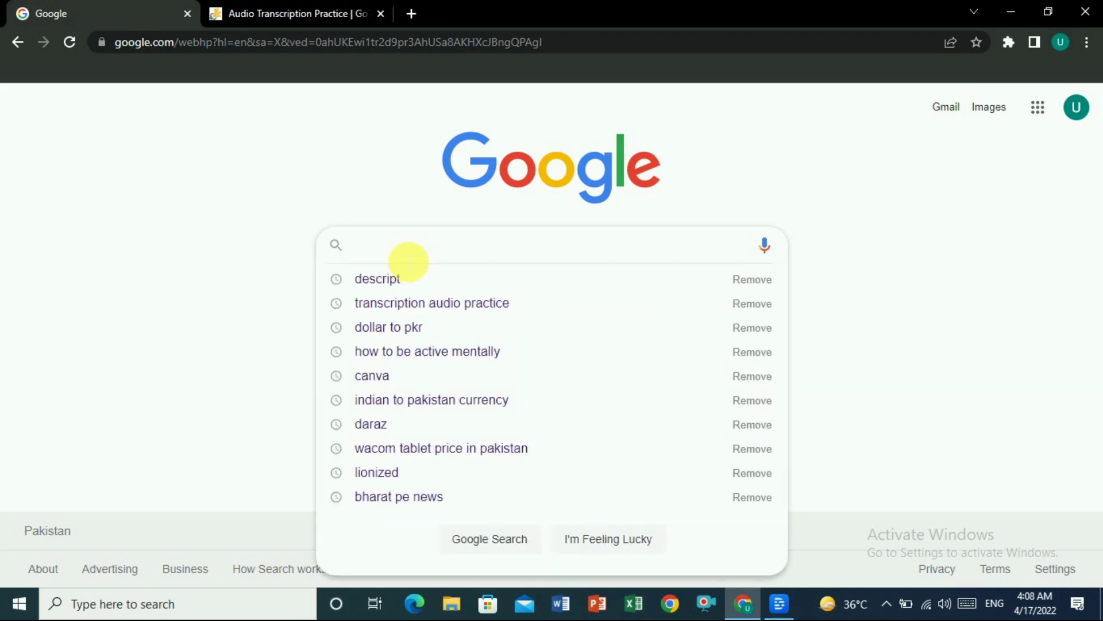
{"action": "key", "text": "Down"}
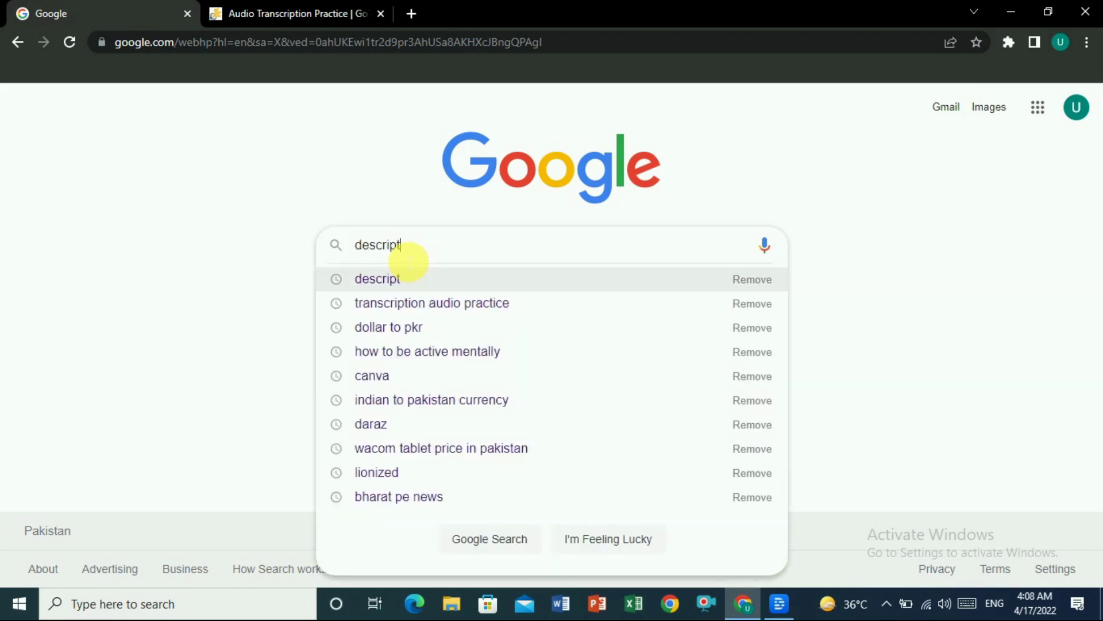
{"action": "key", "text": "Return"}
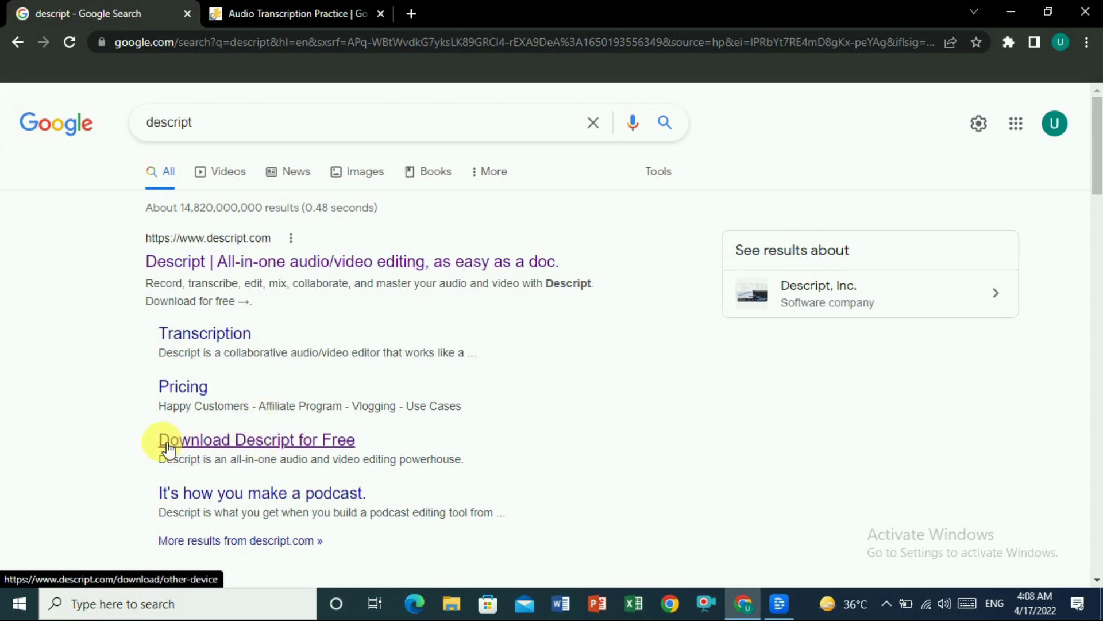
{"action": "left_click", "coordinate": [247, 440]}
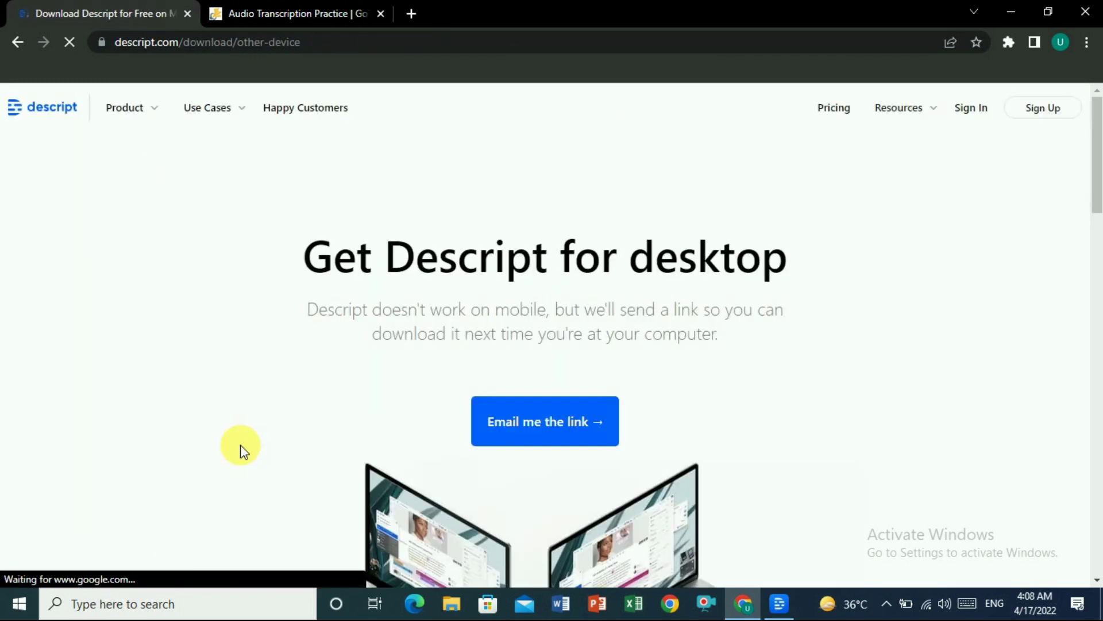
- Start downloading the Windows version of the Descript installer
{"action": "left_click_drag", "start_coordinate": [1095, 161], "coordinate": [1095, 395]}
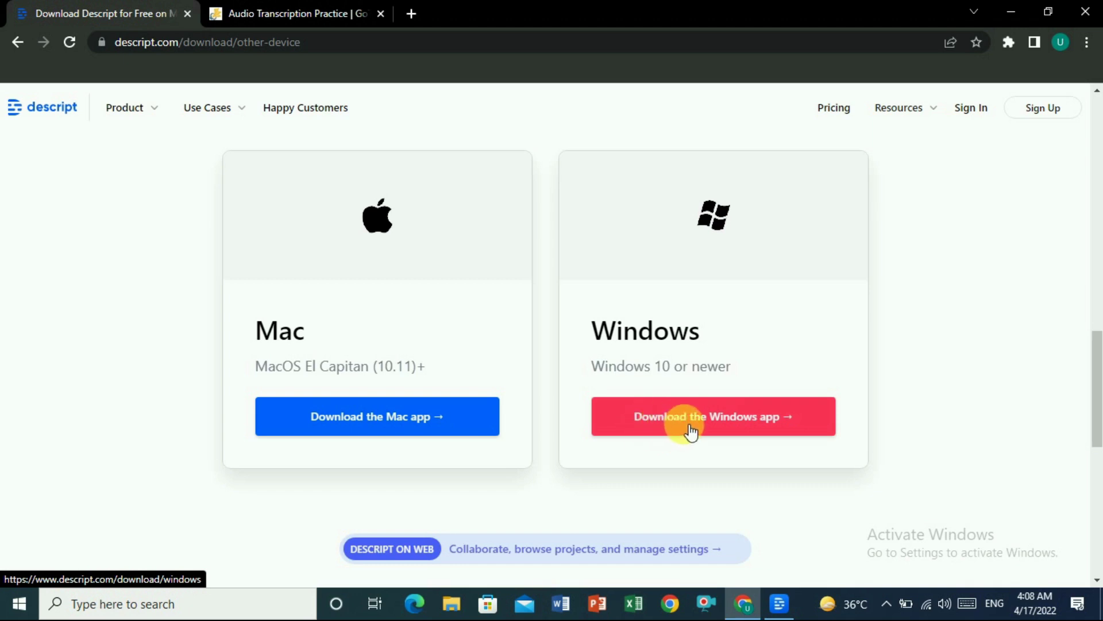
{"action": "left_click", "coordinate": [715, 430]}
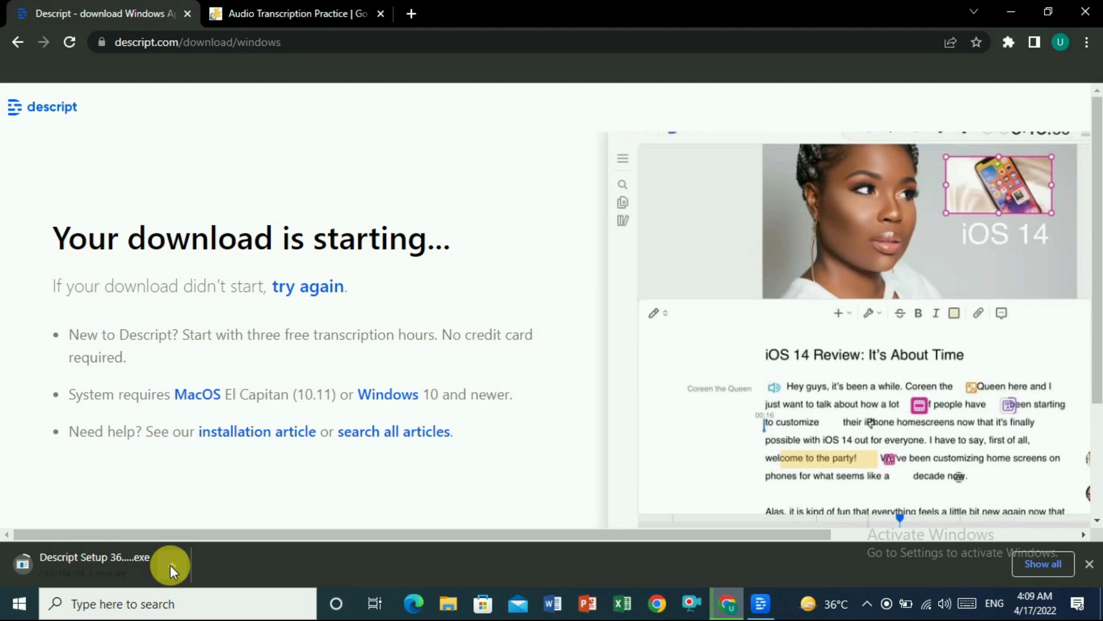
- Cancel the Descript setup download, minimize Chrome and launch the Descript desktop app
{"action": "left_click", "coordinate": [170, 564]}
{"action": "left_click", "coordinate": [192, 539]}
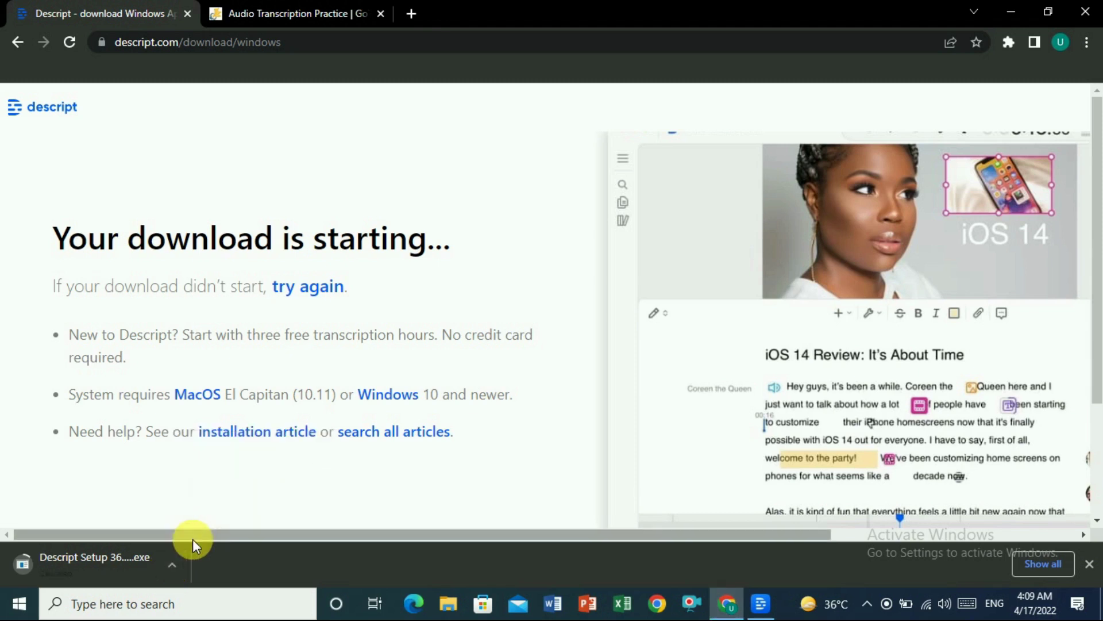
{"action": "left_click", "coordinate": [1009, 10]}
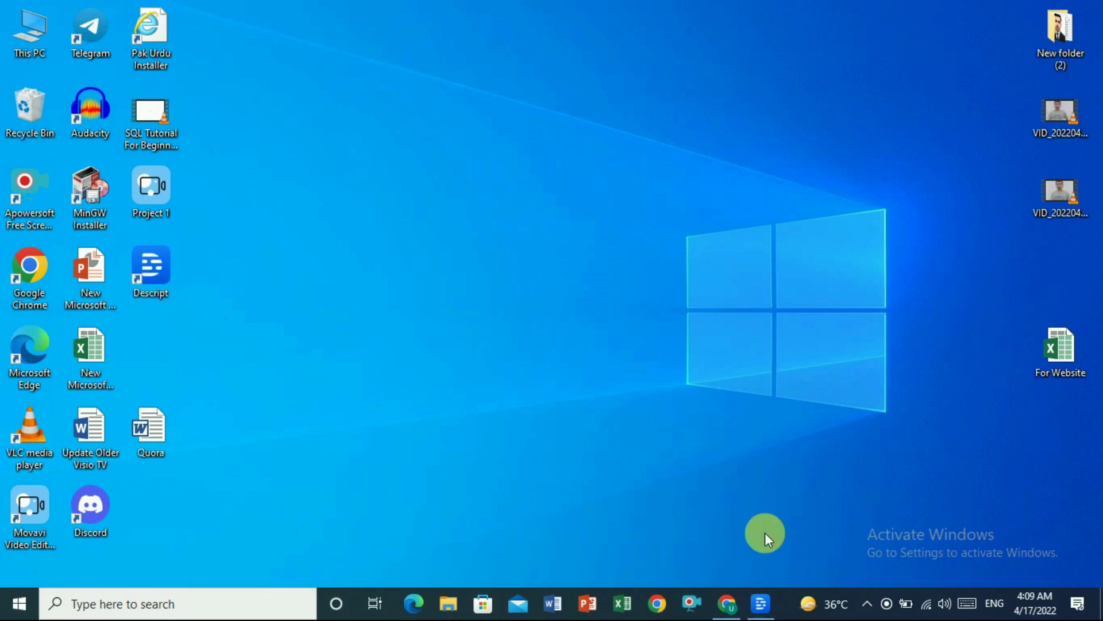
{"action": "left_click", "coordinate": [761, 603]}
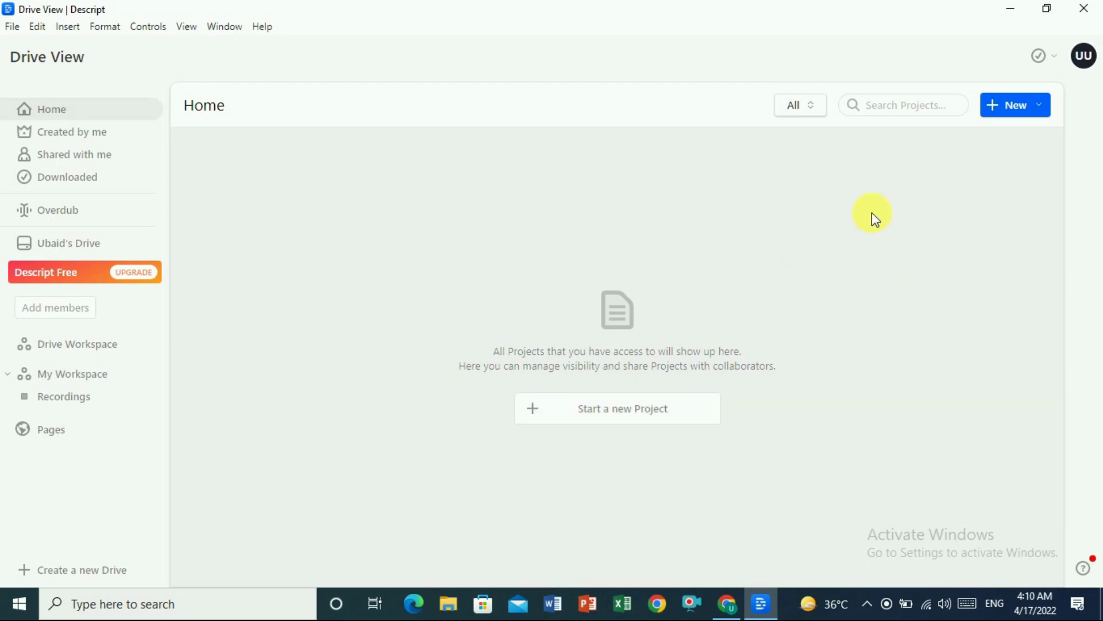
- Start a new Descript project via New > Project, then bring Chrome back to the front
{"action": "left_click", "coordinate": [1032, 112]}
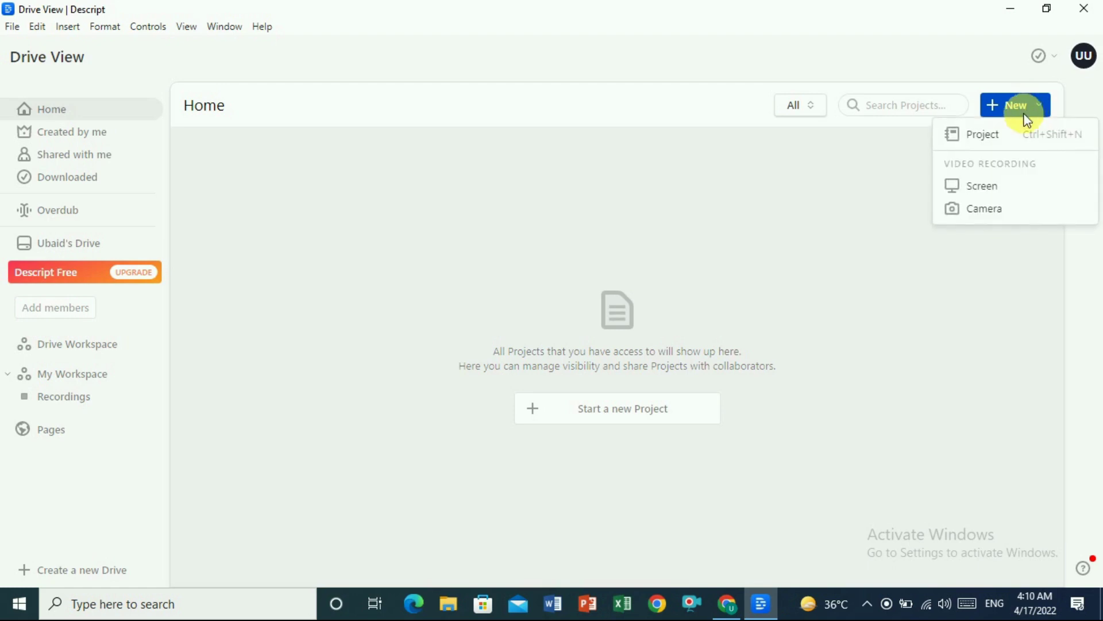
{"action": "left_click", "coordinate": [999, 137]}
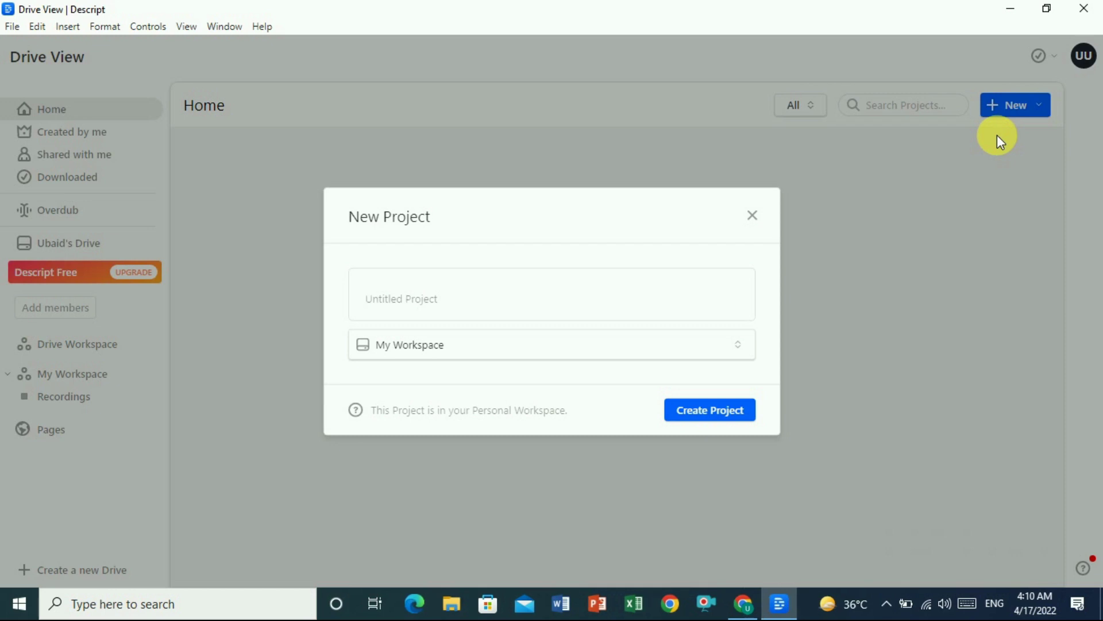
{"action": "left_click", "coordinate": [743, 602]}
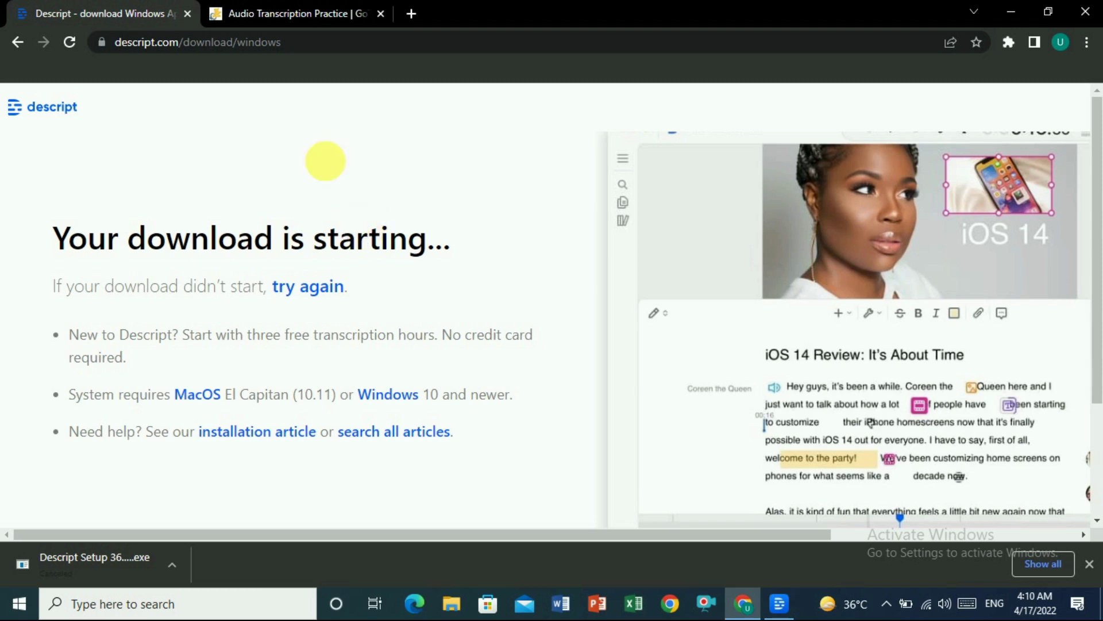
- Open GoTranscript's Transcription test 1 in a new tab and view it
{"action": "left_click", "coordinate": [291, 11]}
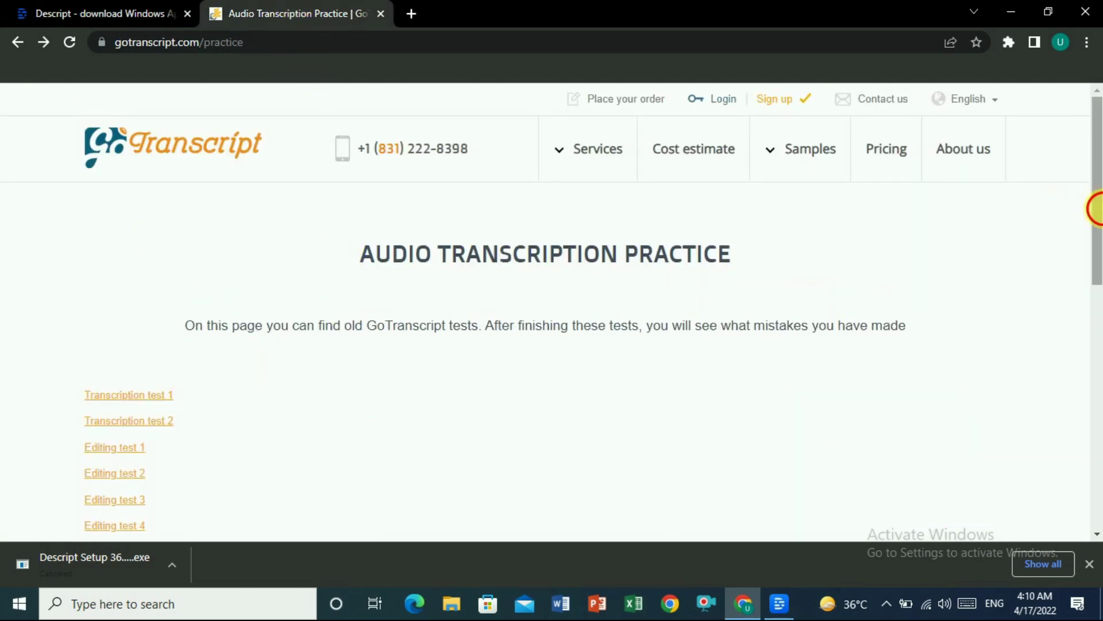
{"action": "left_click_drag", "start_coordinate": [1096, 210], "coordinate": [1097, 234]}
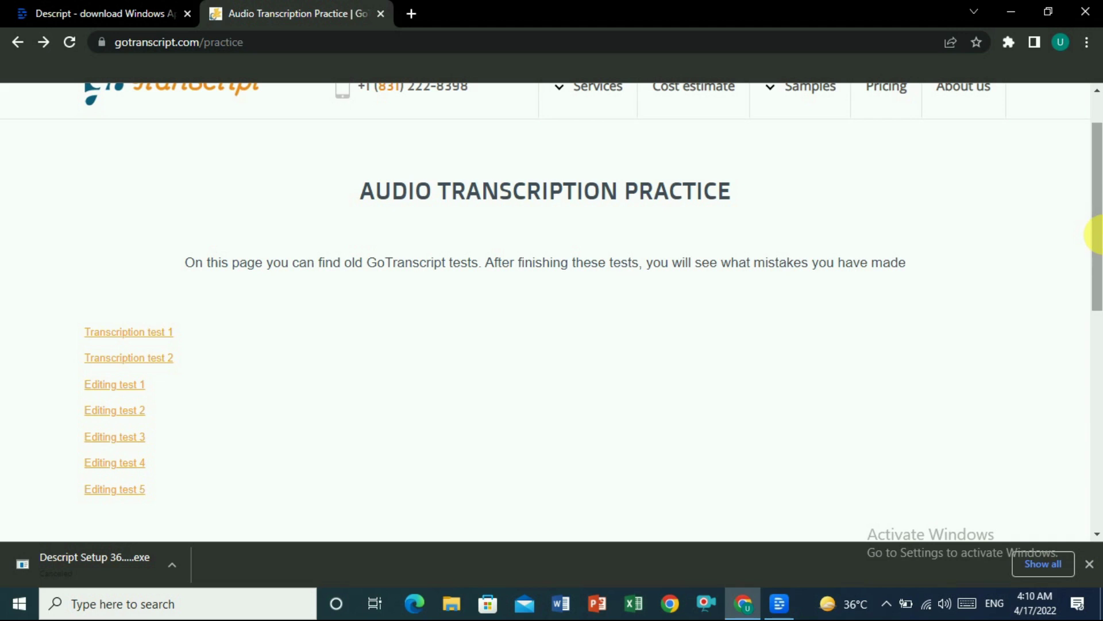
{"action": "left_click_drag", "start_coordinate": [1096, 236], "coordinate": [1097, 269]}
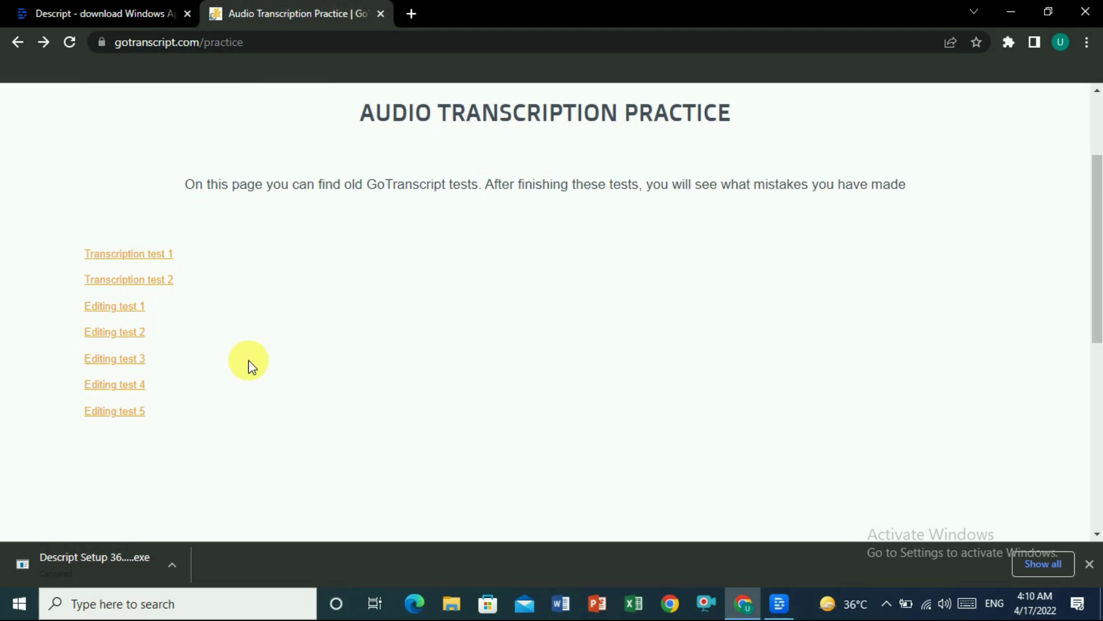
{"action": "right_click", "coordinate": [127, 261]}
{"action": "left_click", "coordinate": [130, 268]}
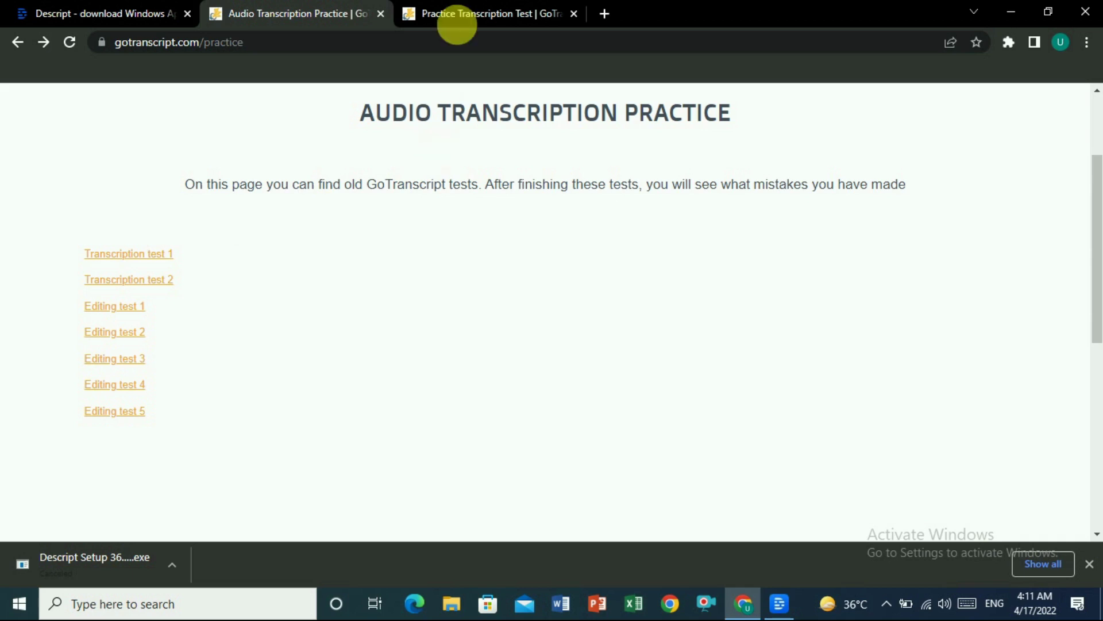
{"action": "left_click", "coordinate": [468, 13]}
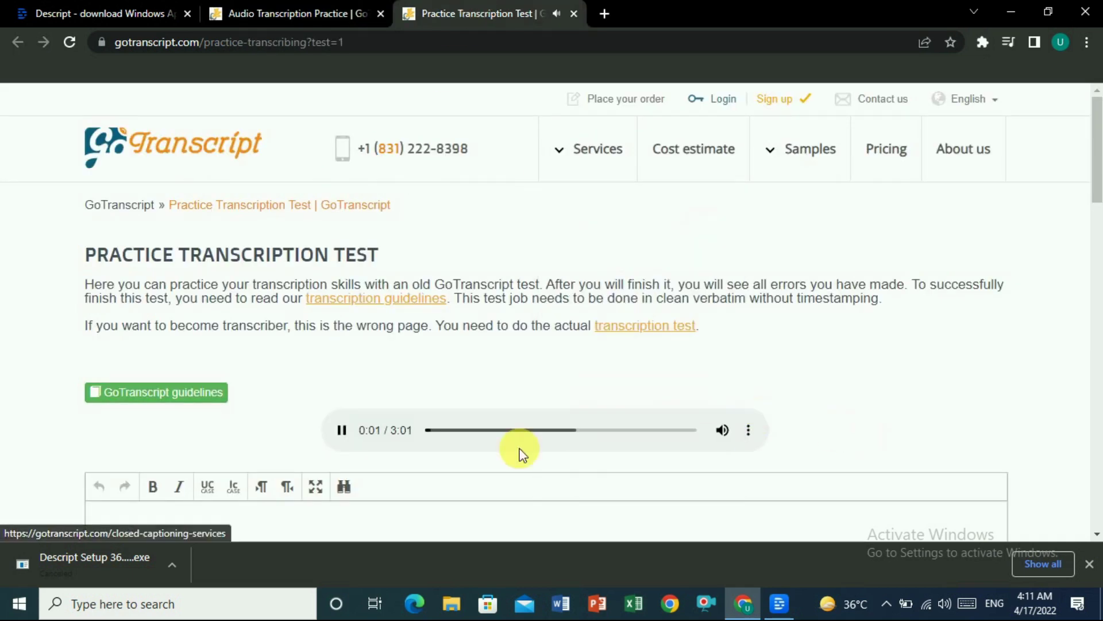
- Pause the test audio at 0:02 and download it as transcribing_1 (2).mp3
{"action": "left_click", "coordinate": [343, 430]}
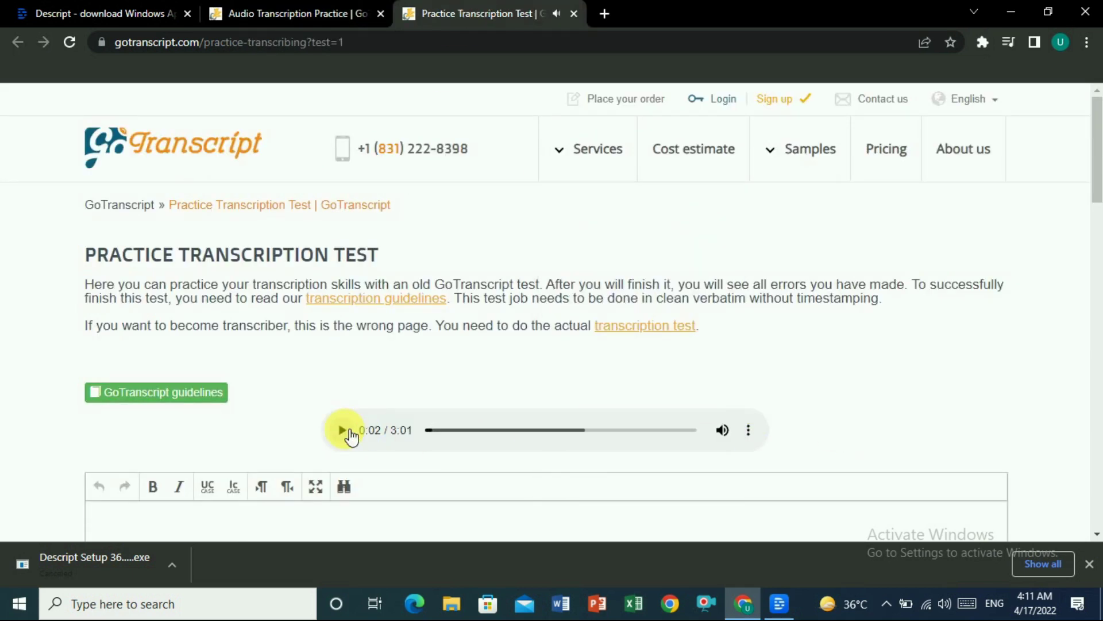
{"action": "scroll", "coordinate": [1095, 207], "scroll_direction": "down", "scroll_amount": 3}
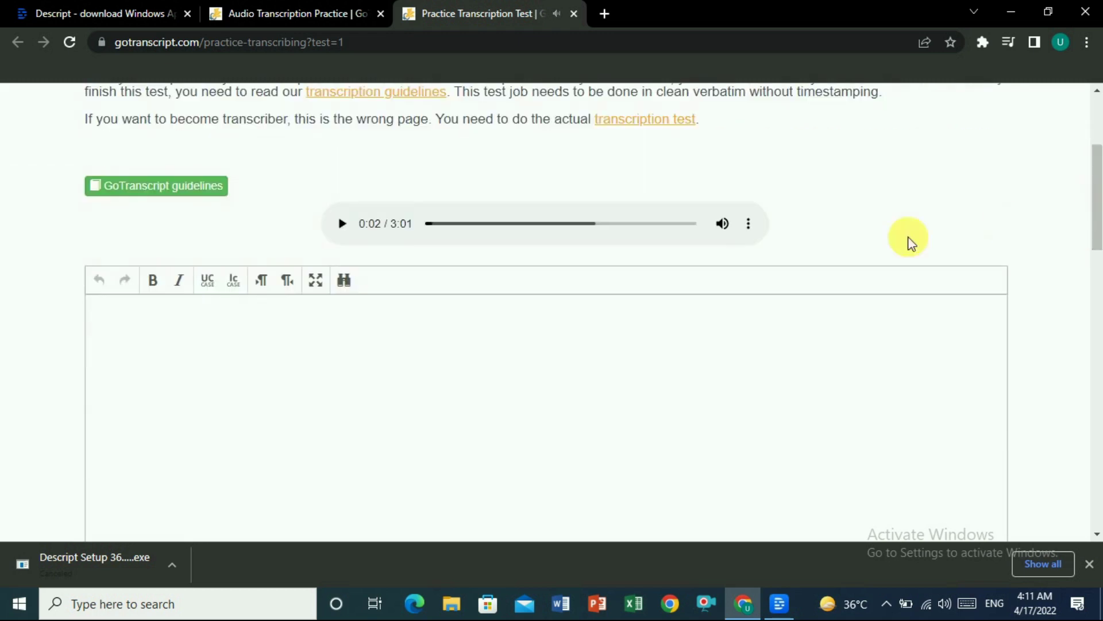
{"action": "left_click", "coordinate": [748, 224]}
{"action": "left_click", "coordinate": [662, 183]}
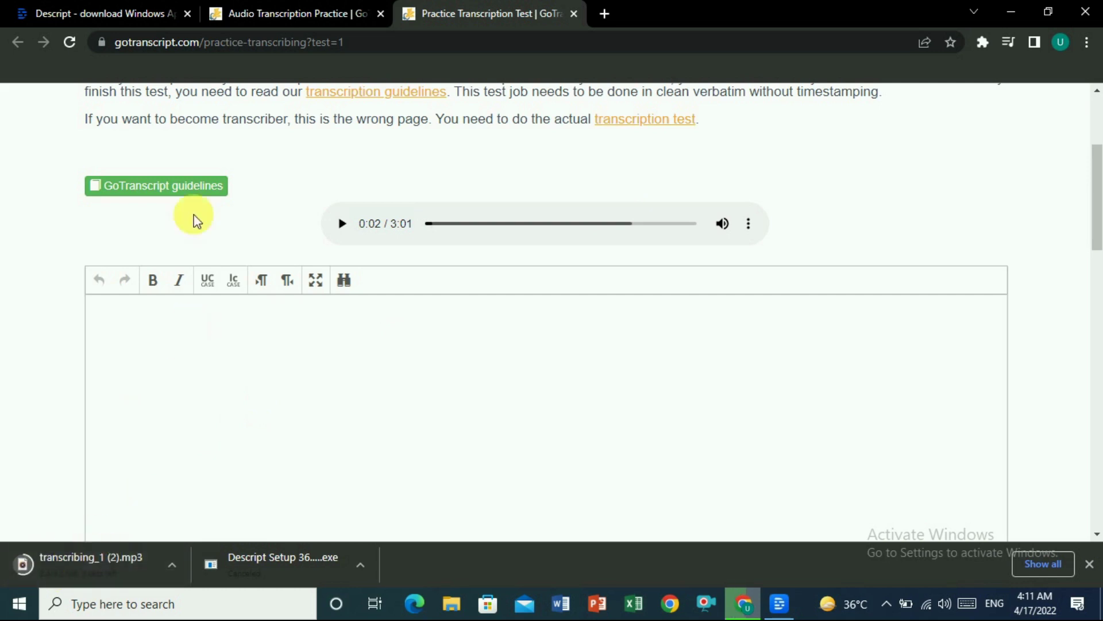
{"action": "left_click", "coordinate": [250, 7]}
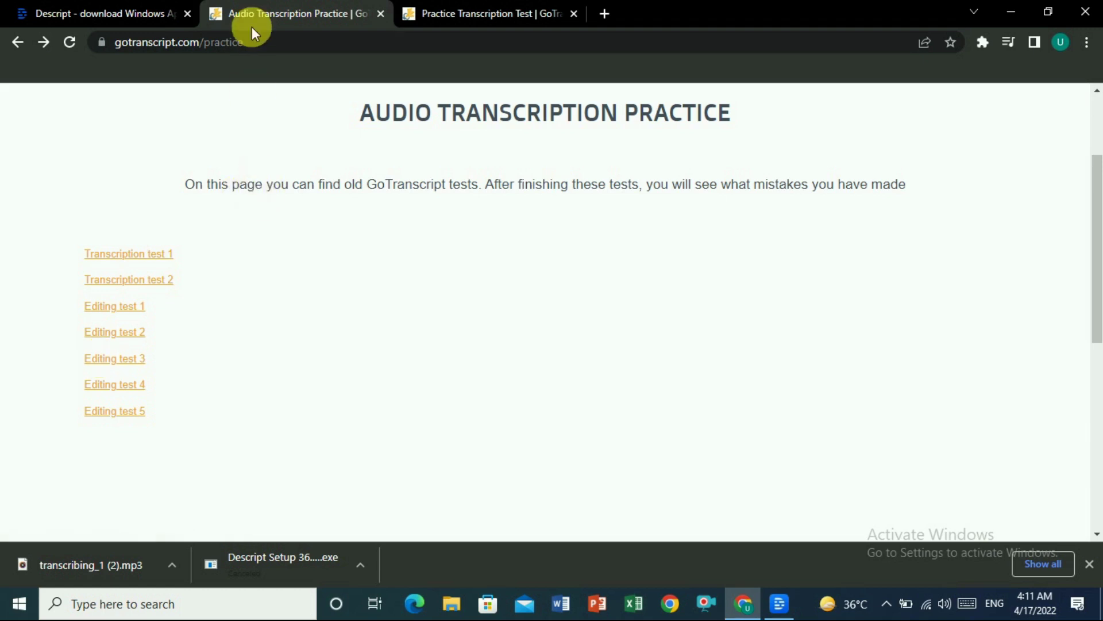
- Create a Descript project named 'Test 1' in My Workspace
{"action": "left_click", "coordinate": [781, 602]}
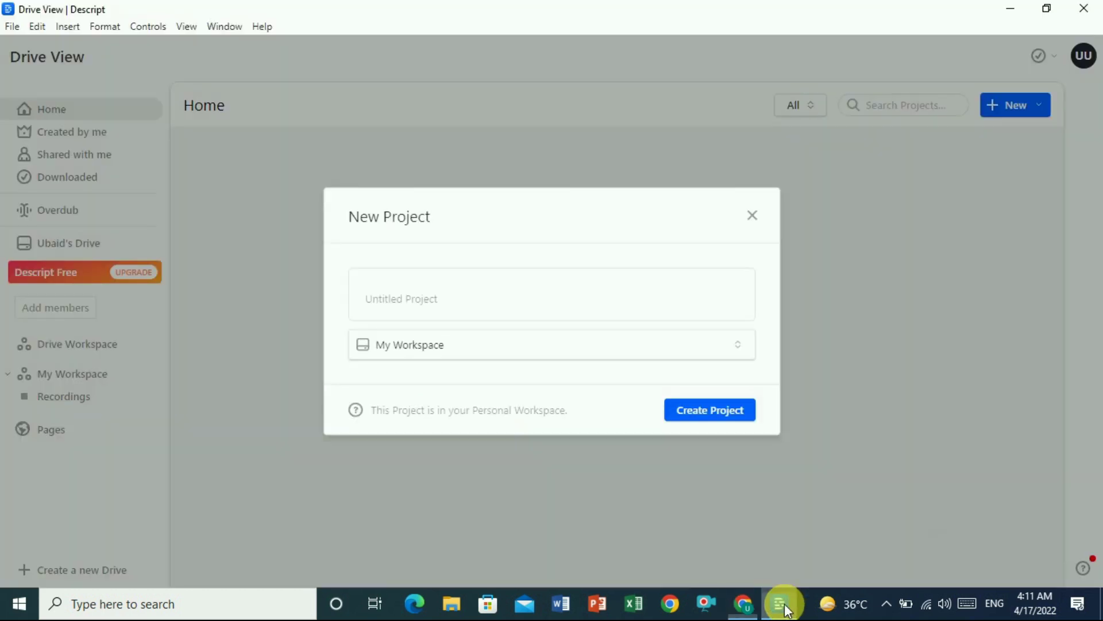
{"action": "type", "text": "T"}
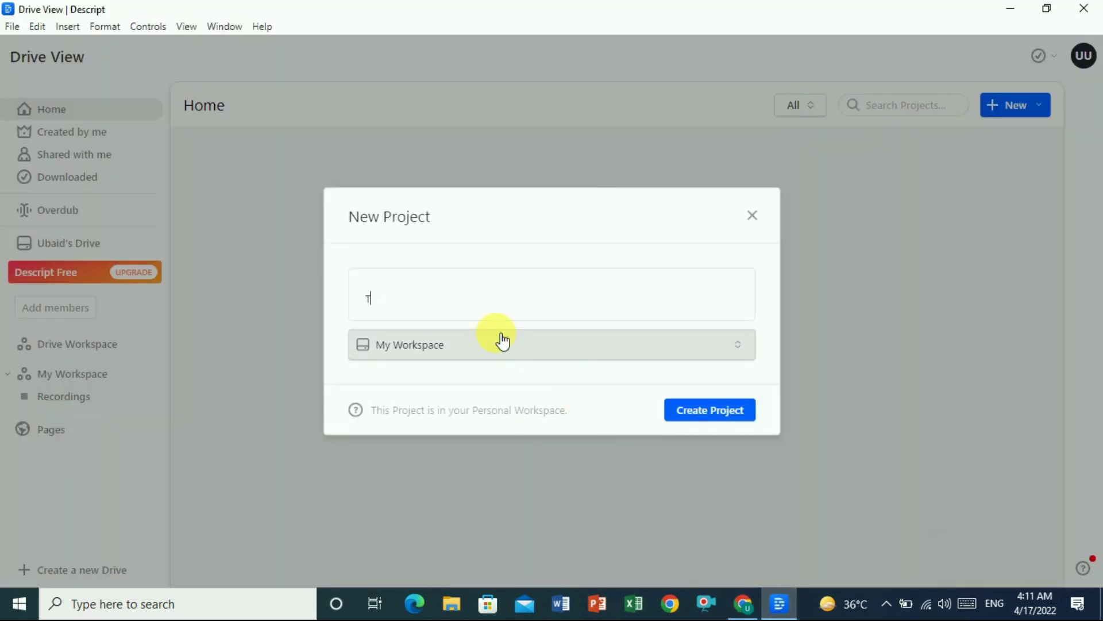
{"action": "type", "text": "est 1"}
{"action": "left_click", "coordinate": [734, 353]}
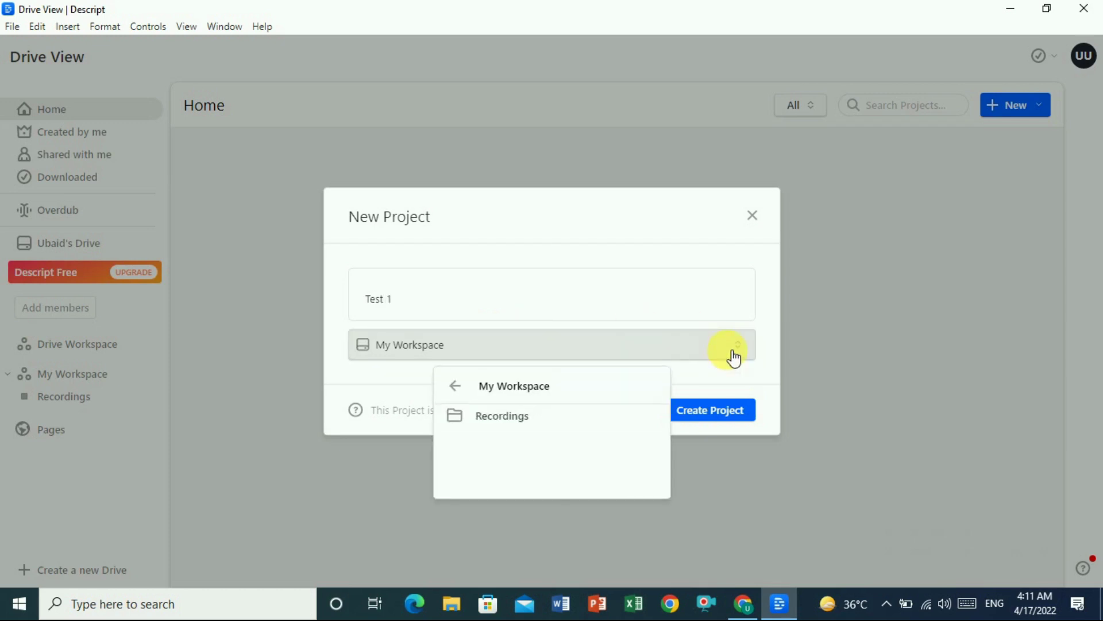
{"action": "left_click", "coordinate": [734, 356]}
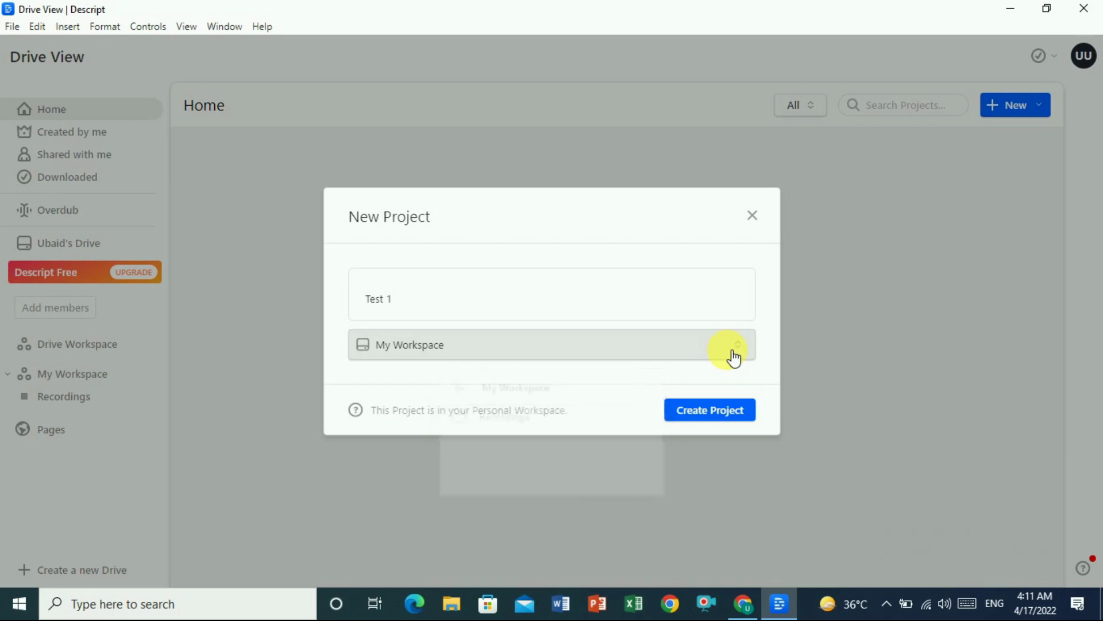
{"action": "left_click", "coordinate": [707, 417]}
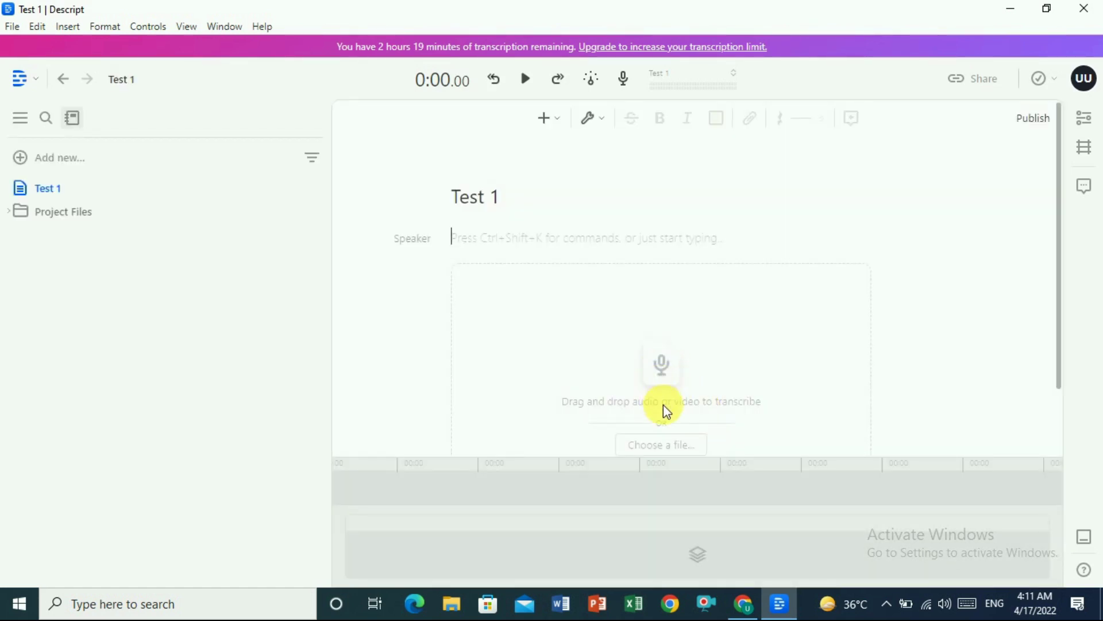
{"action": "left_click", "coordinate": [661, 445]}
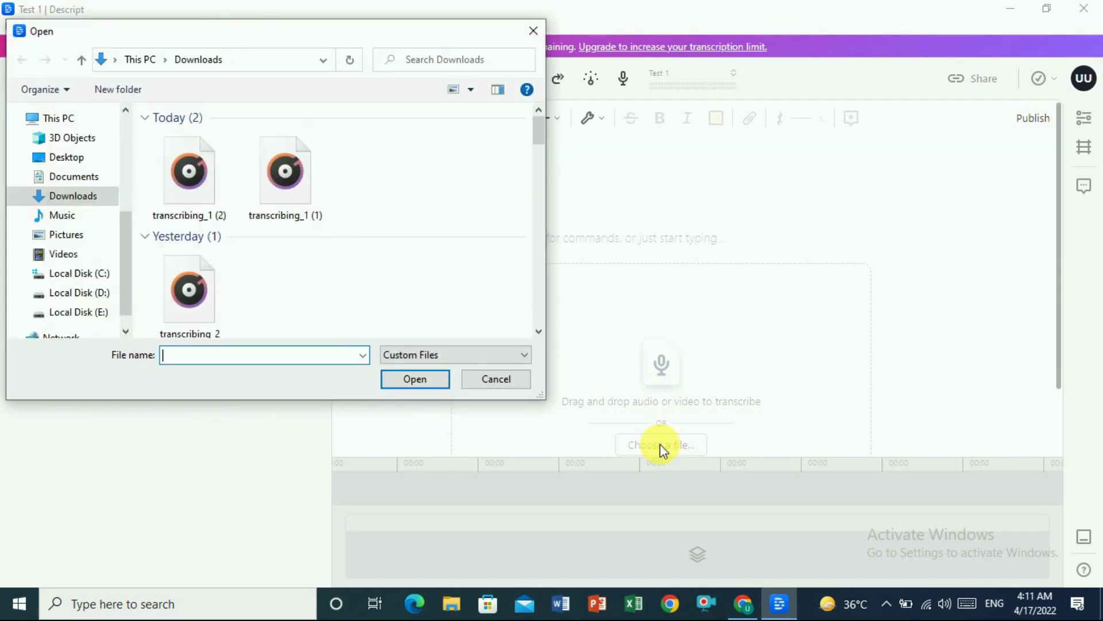
- Transcribe transcribing_1 (2).mp3 into Test 1, detecting three speakers
{"action": "double_click", "coordinate": [200, 185]}
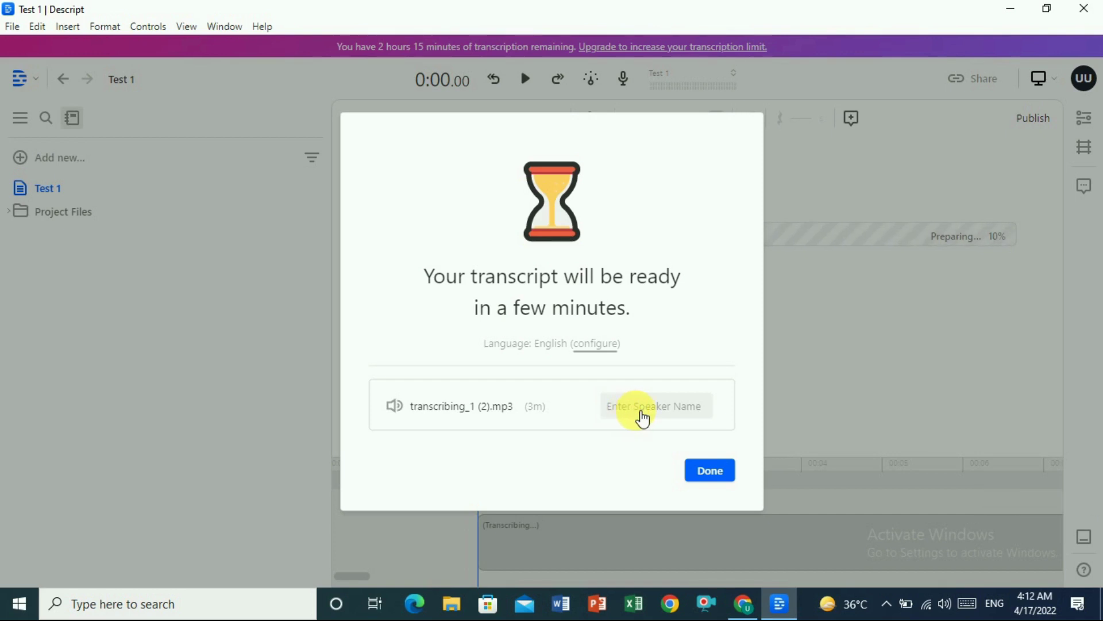
{"action": "left_click", "coordinate": [643, 417]}
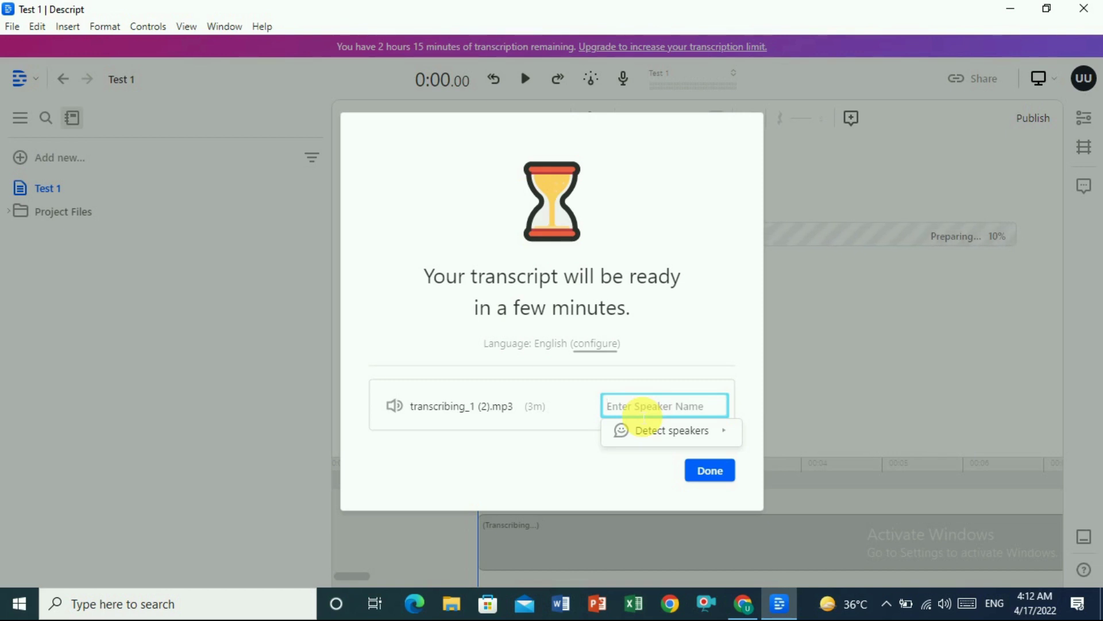
{"action": "mouse_move", "coordinate": [730, 437]}
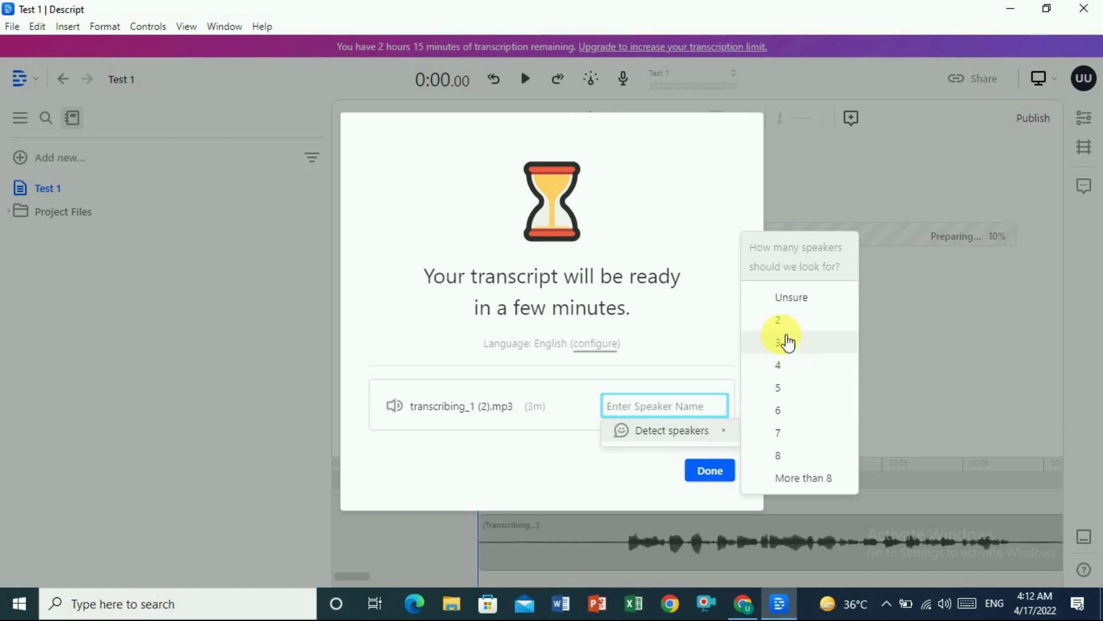
{"action": "left_click", "coordinate": [787, 343]}
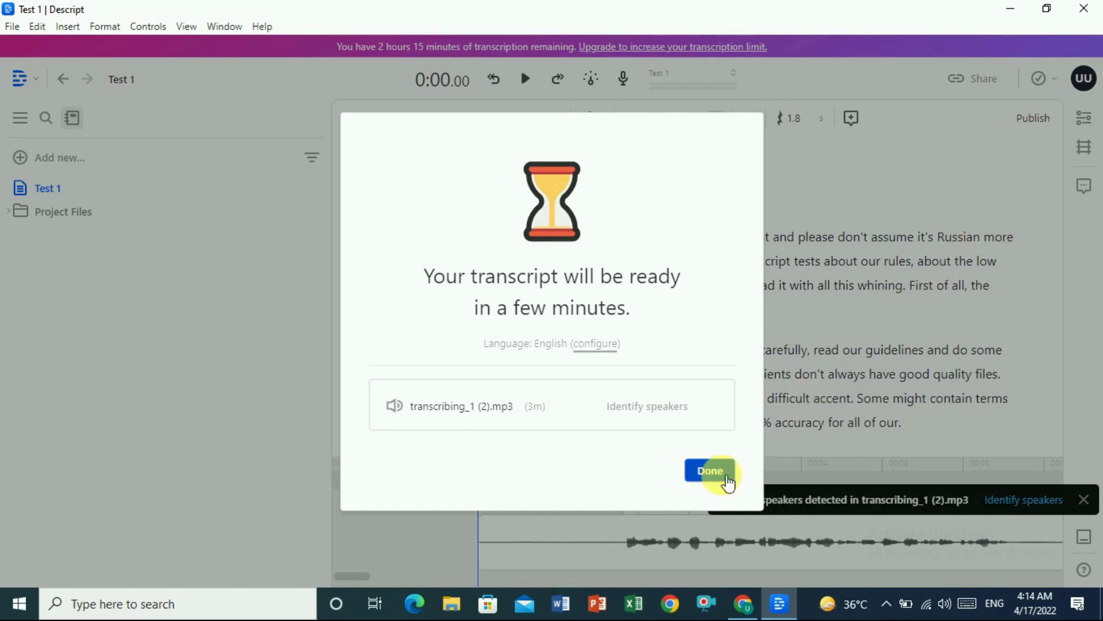
{"action": "left_click", "coordinate": [713, 477]}
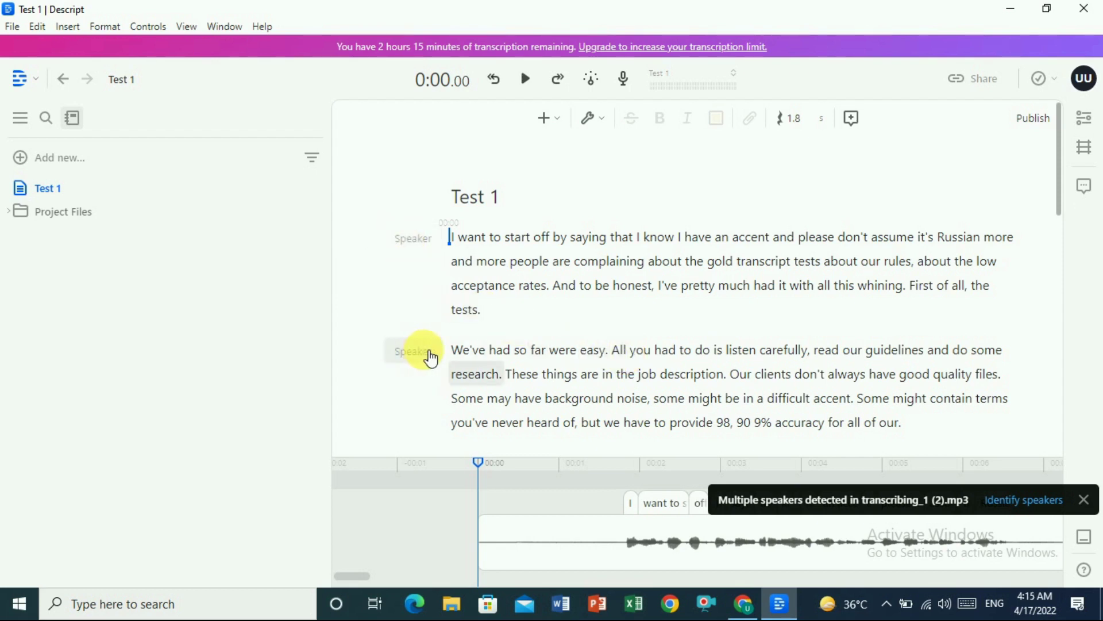
- Play and pause the Test 1 transcript twice, stopping at 0:07.85, then return to Chrome
{"action": "mouse_move", "coordinate": [1061, 160]}
{"action": "left_mouse_down"}
{"action": "mouse_move", "coordinate": [1061, 402]}
{"action": "mouse_move", "coordinate": [1069, 232]}
{"action": "mouse_move", "coordinate": [1056, 151]}
{"action": "left_mouse_up"}
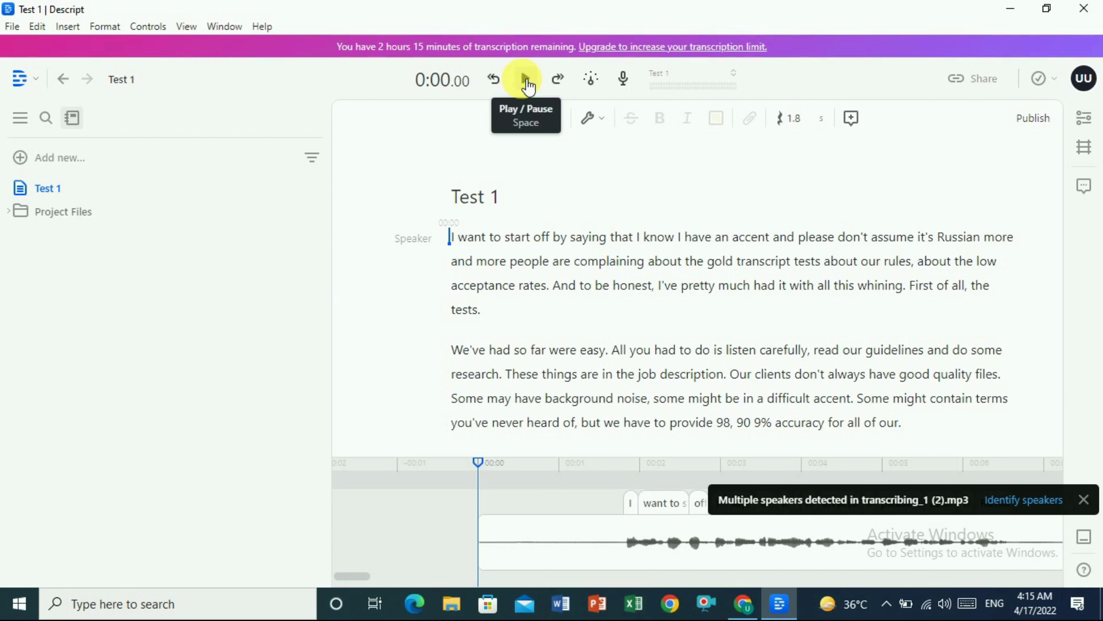
{"action": "left_click", "coordinate": [527, 83]}
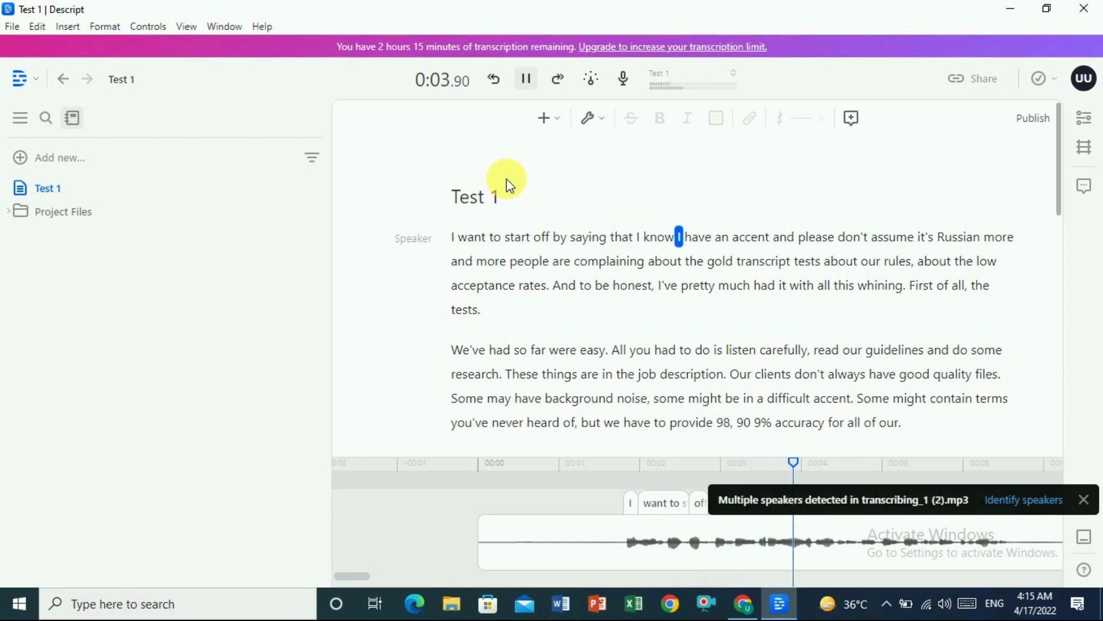
{"action": "left_click", "coordinate": [527, 84]}
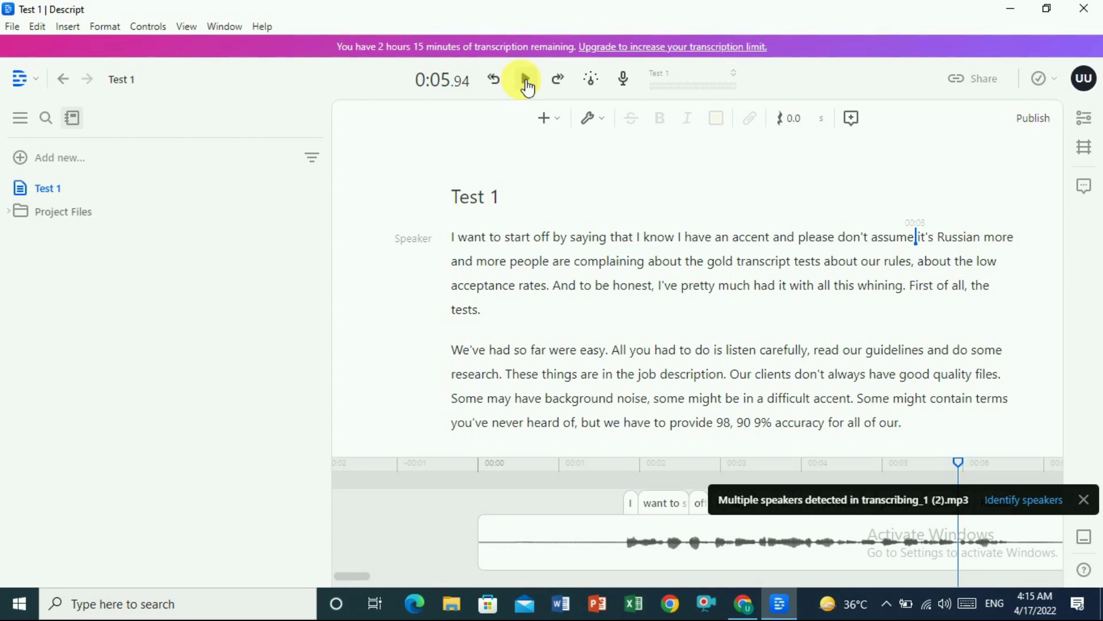
{"action": "left_click", "coordinate": [526, 83]}
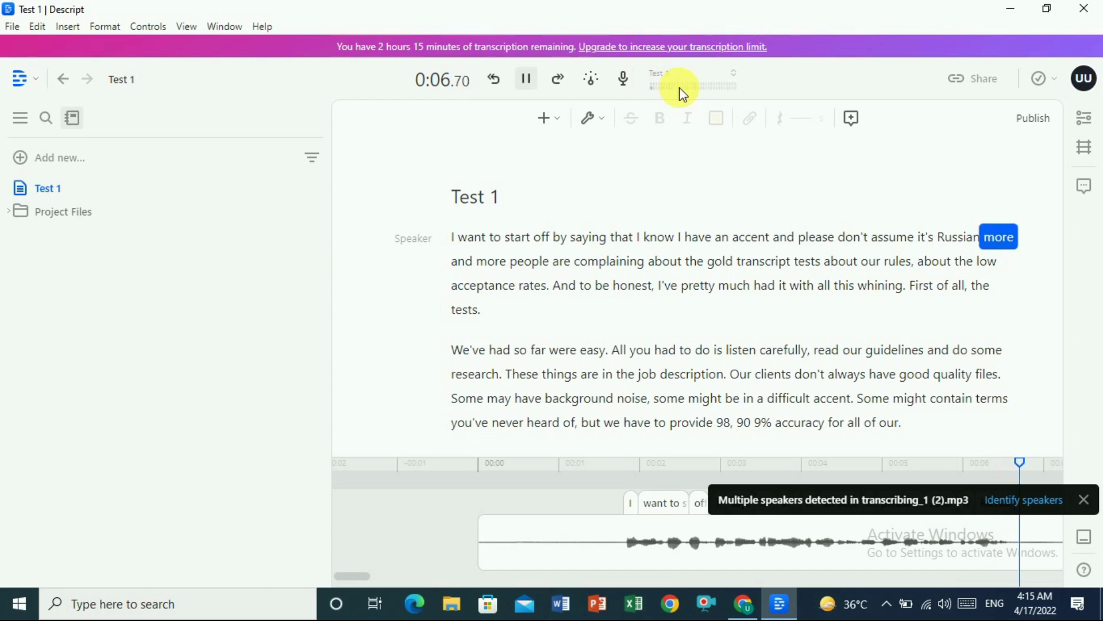
{"action": "left_click", "coordinate": [539, 81]}
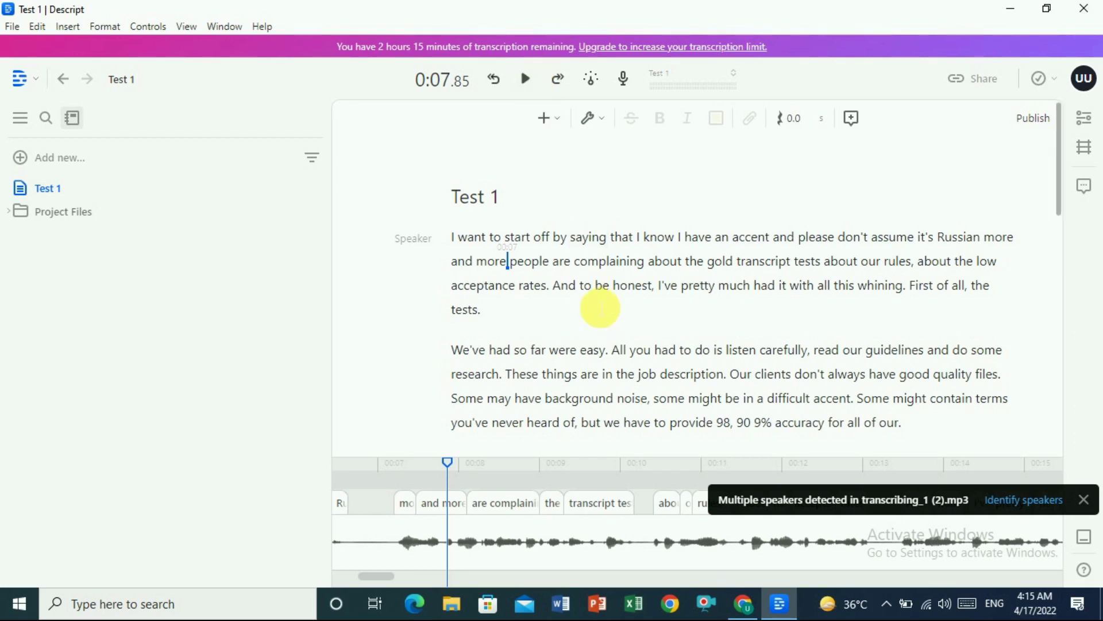
{"action": "left_click", "coordinate": [746, 604]}
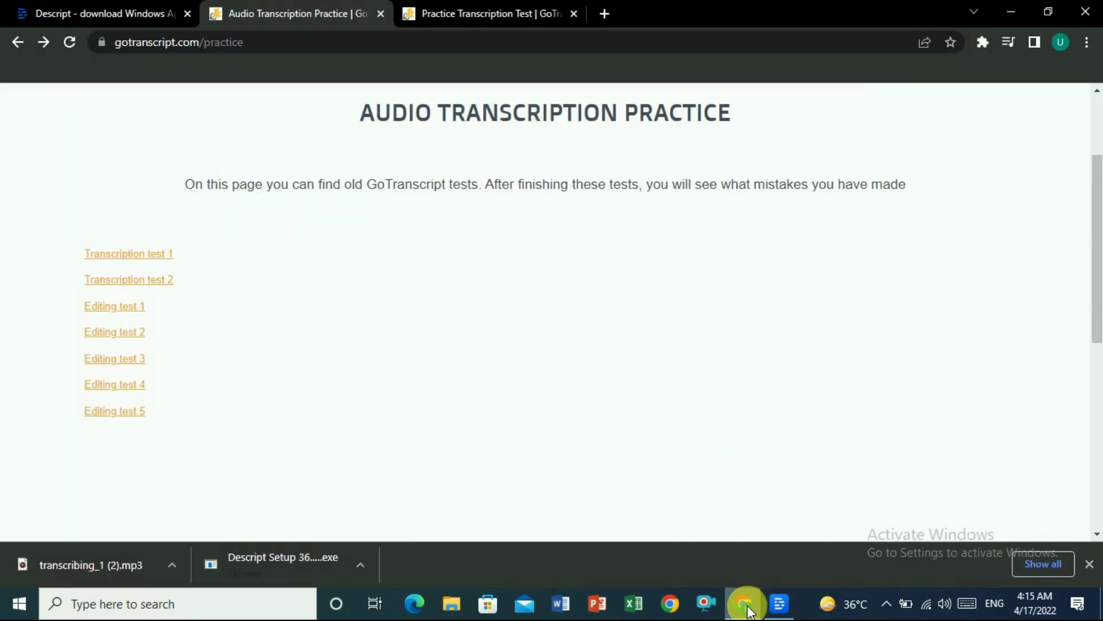
- Download the Editing test 2 audio as editing_2.mp3 and return to Descript
{"action": "left_click", "coordinate": [111, 338]}
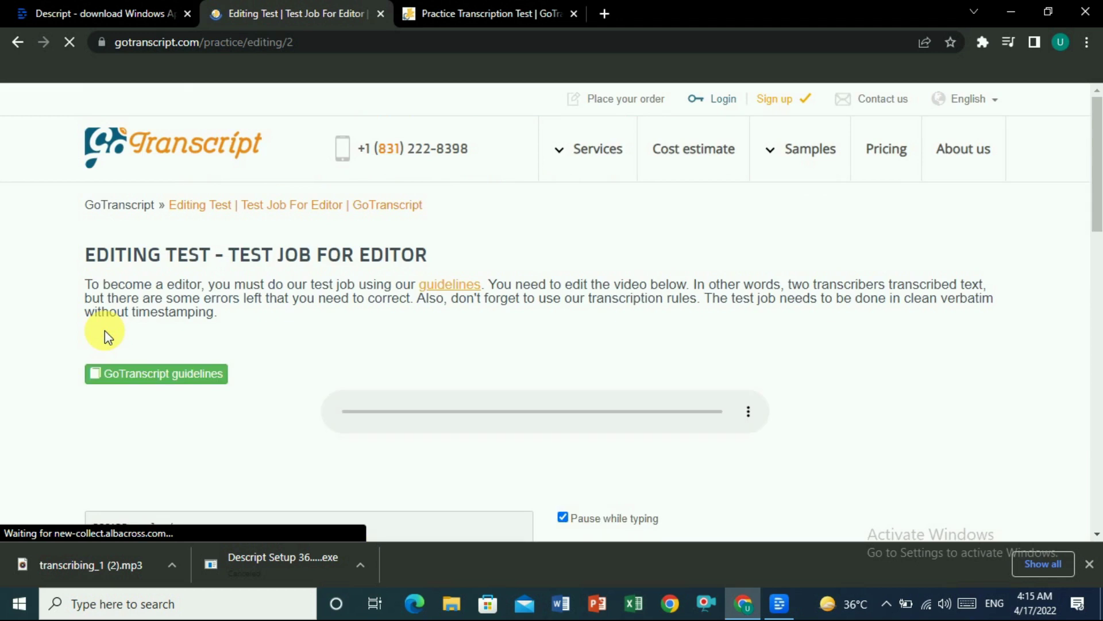
{"action": "left_click", "coordinate": [342, 411]}
{"action": "left_click", "coordinate": [749, 411]}
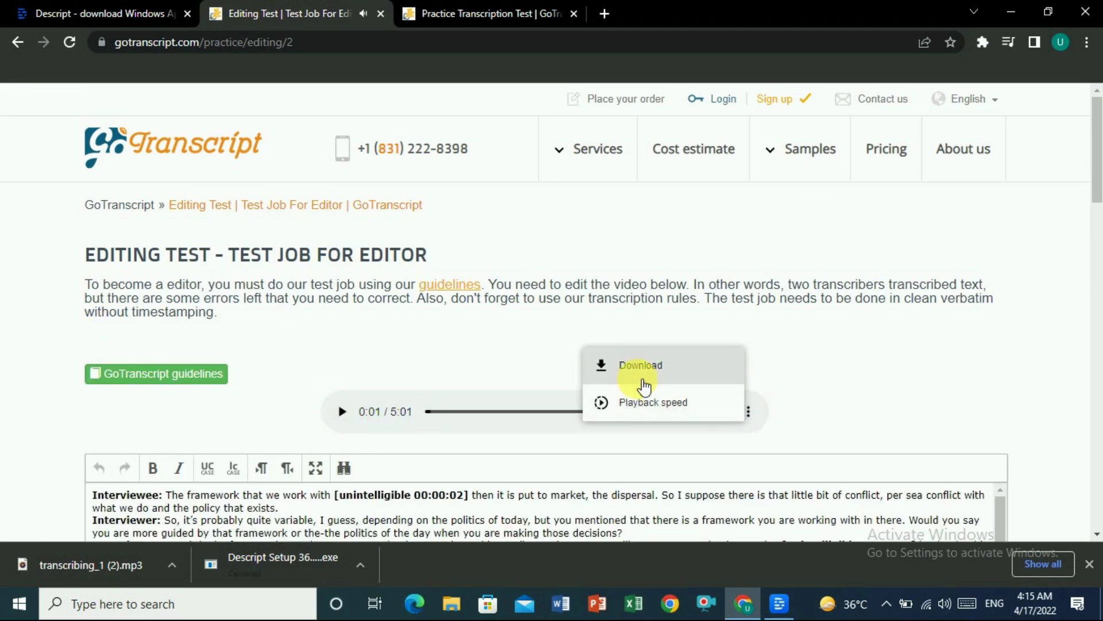
{"action": "left_click", "coordinate": [632, 365]}
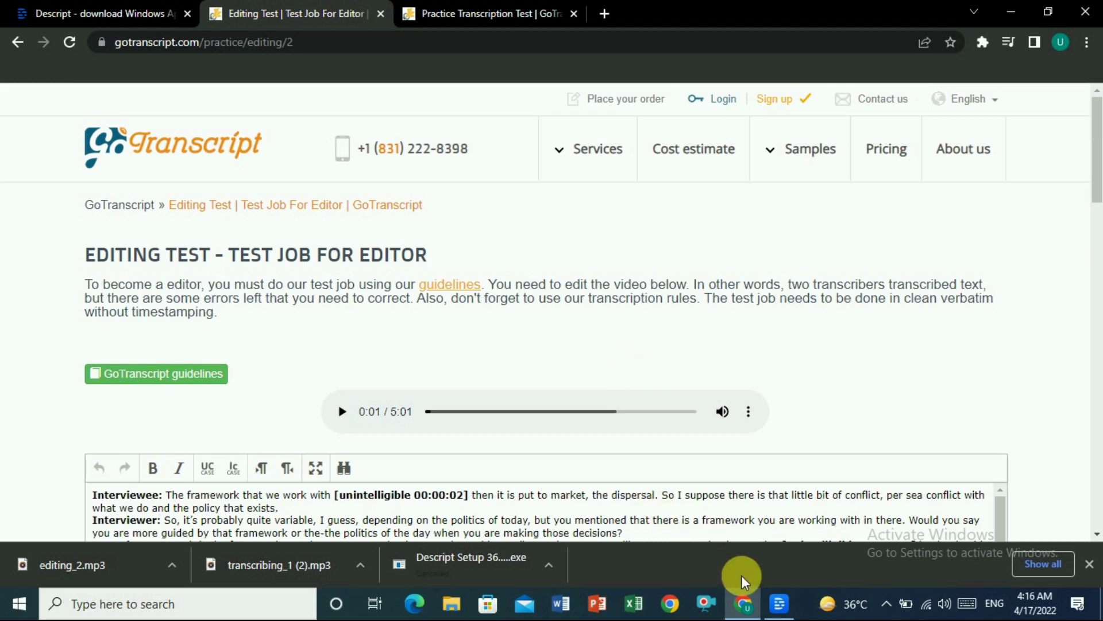
{"action": "left_click", "coordinate": [775, 602]}
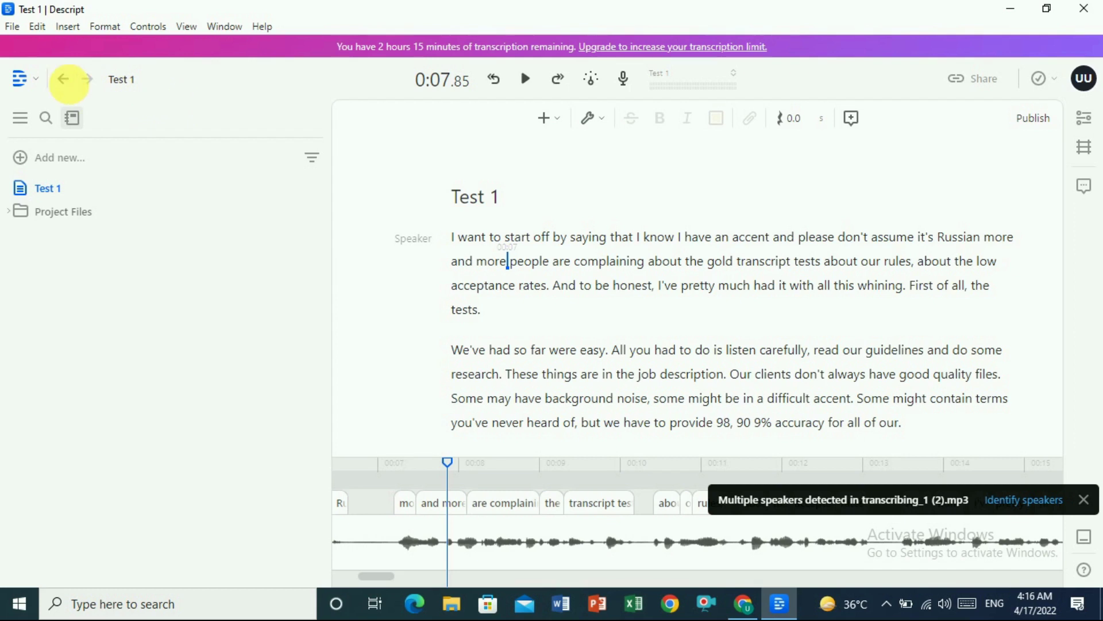
- Go back to Drive View and create a new project named 'Test 2'
{"action": "left_click", "coordinate": [63, 80]}
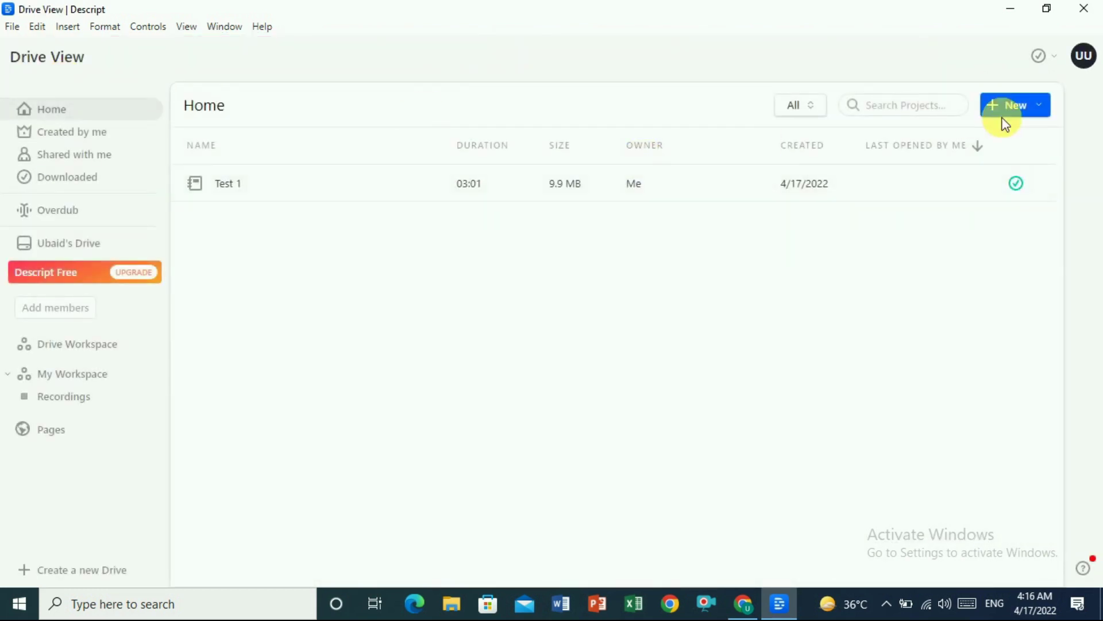
{"action": "left_click", "coordinate": [1038, 108]}
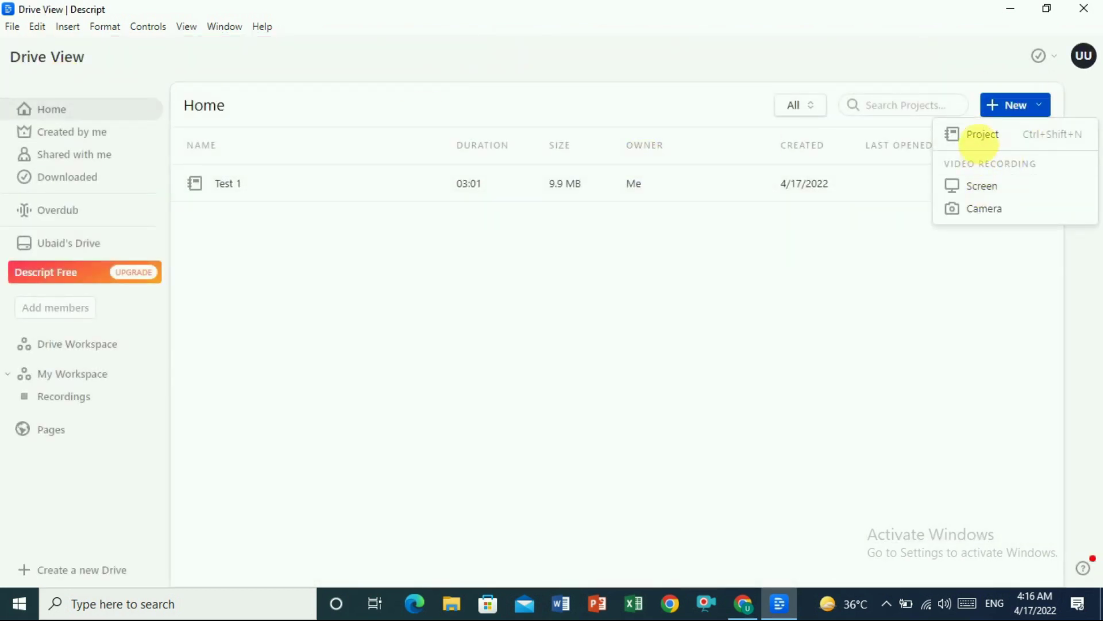
{"action": "left_click", "coordinate": [978, 137]}
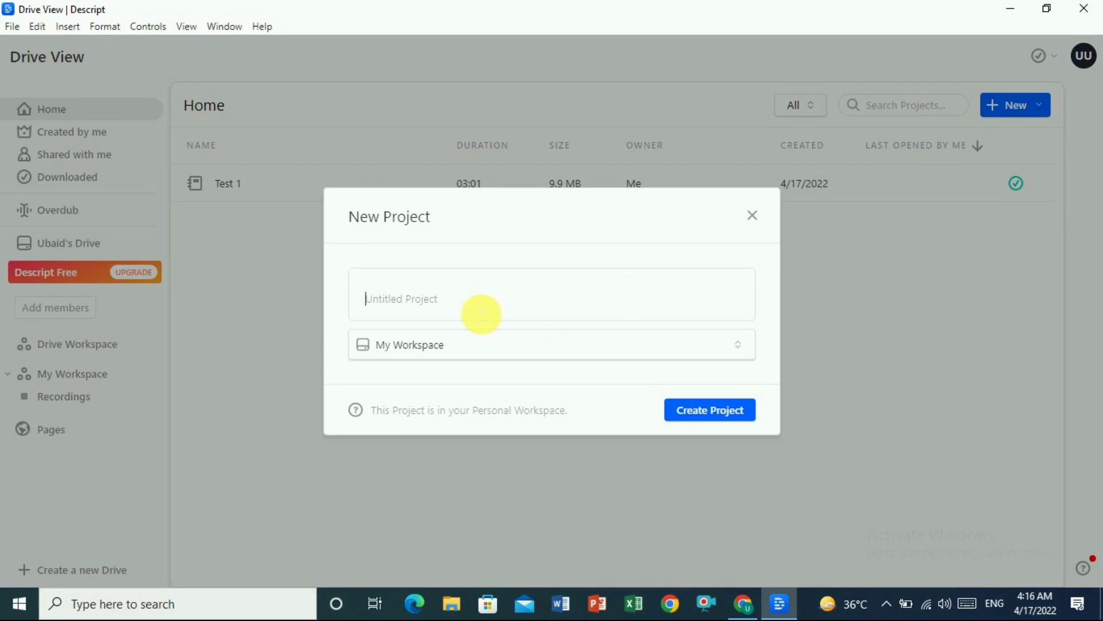
{"action": "type", "text": "Test 2"}
{"action": "key", "text": "BackSpace"}
{"action": "type", "text": "2"}
{"action": "left_click", "coordinate": [704, 410]}
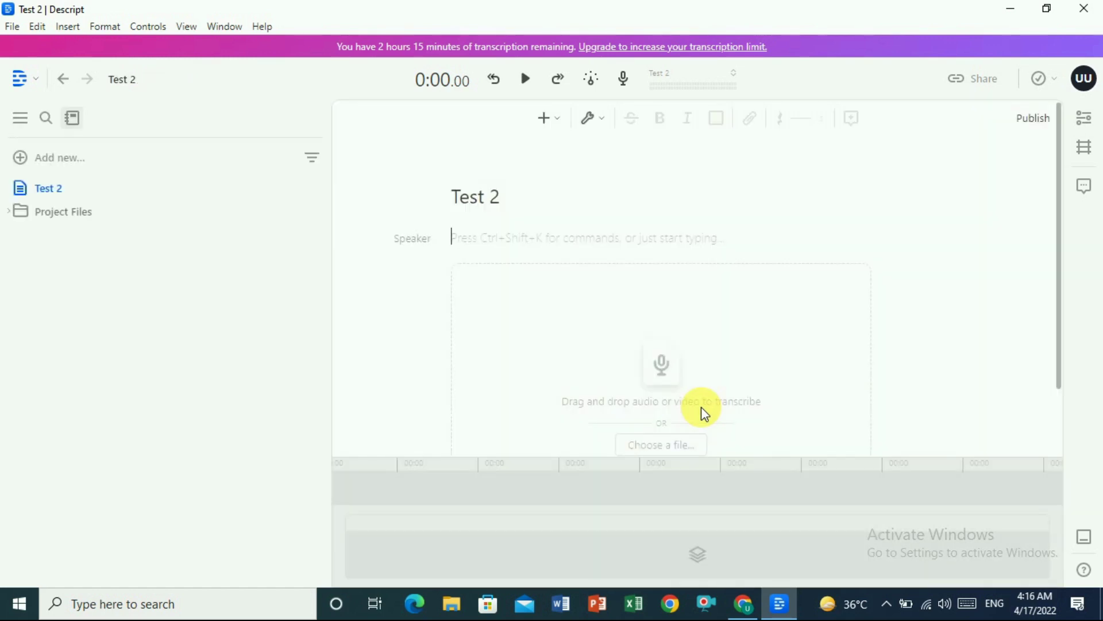
- Import editing_2.mp3 from Downloads and transcribe it into the Test 2 project
{"action": "left_click", "coordinate": [655, 451]}
{"action": "left_click", "coordinate": [195, 190]}
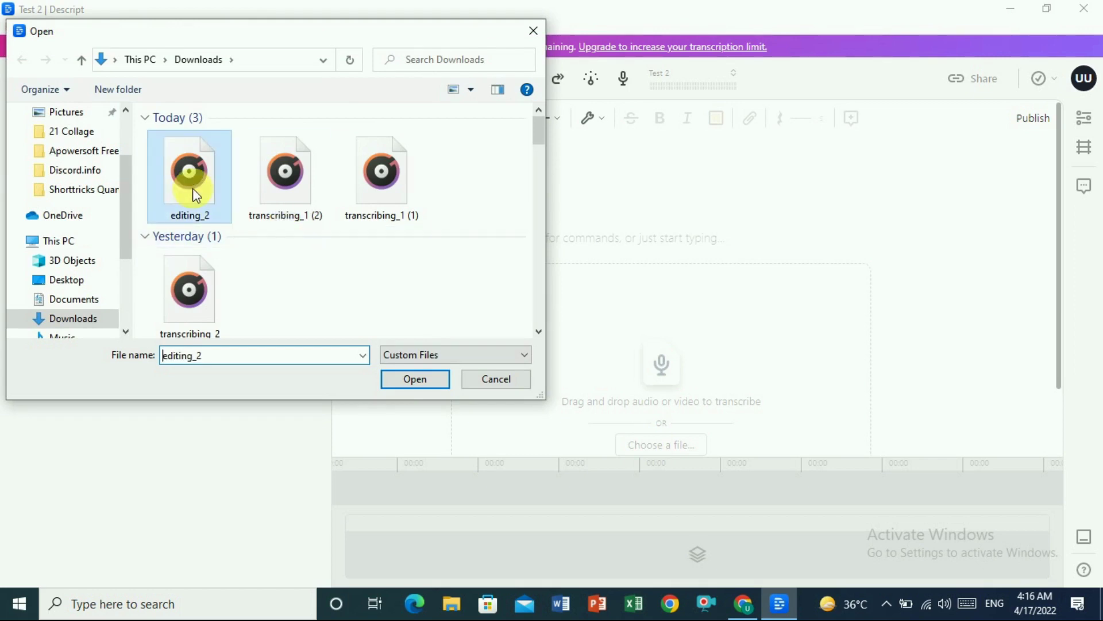
{"action": "double_click", "coordinate": [192, 188]}
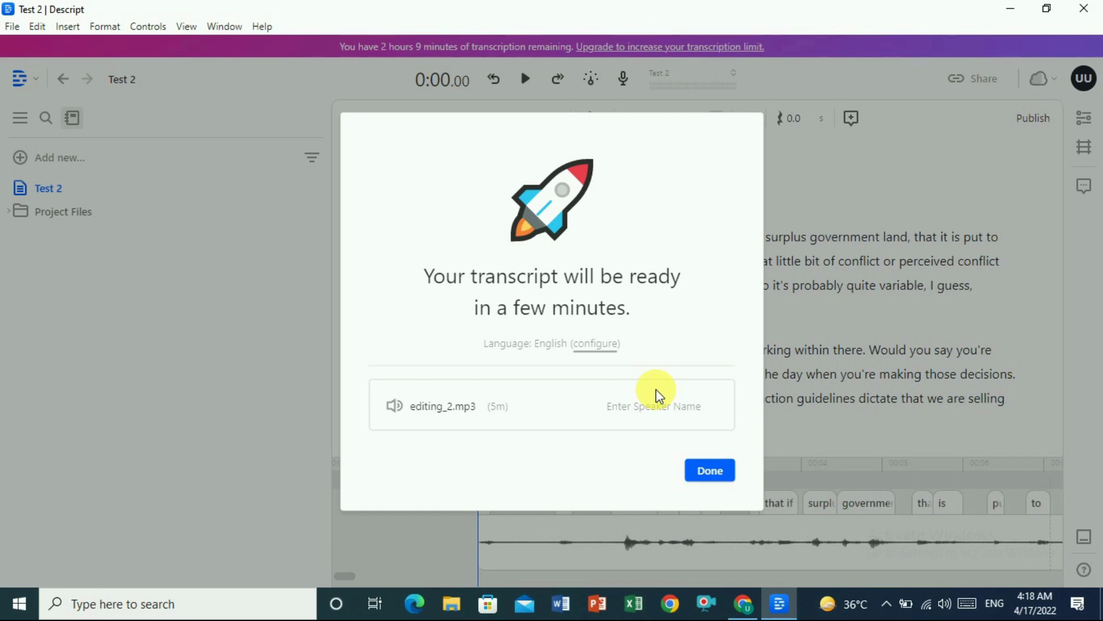
{"action": "left_click", "coordinate": [718, 474]}
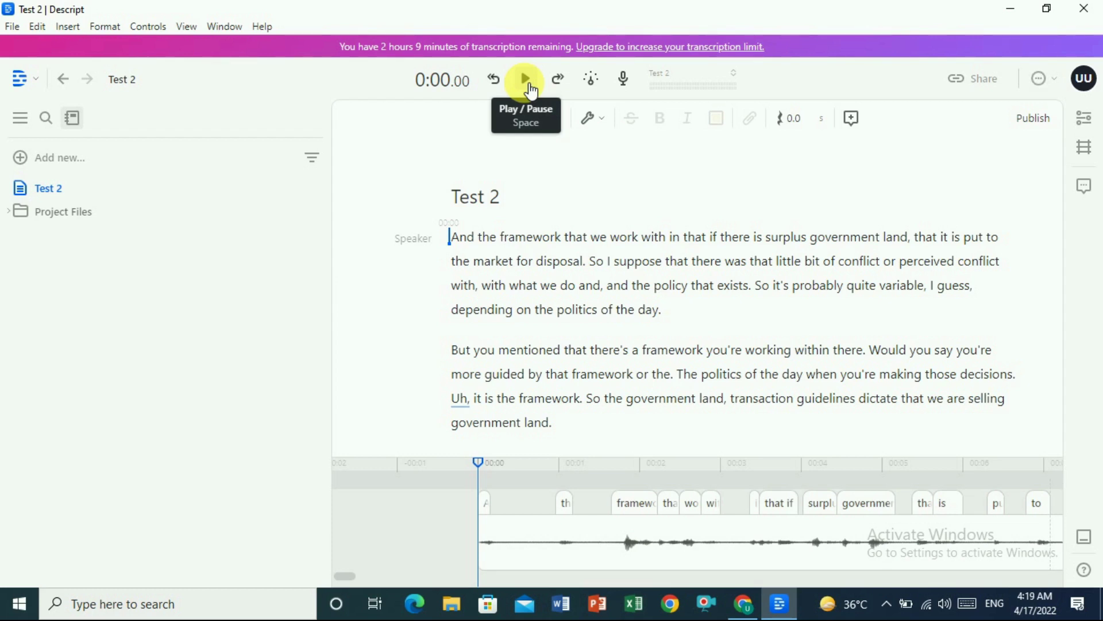
- Preview the audio briefly, then raise the playback speed to 2x
{"action": "left_click", "coordinate": [528, 85]}
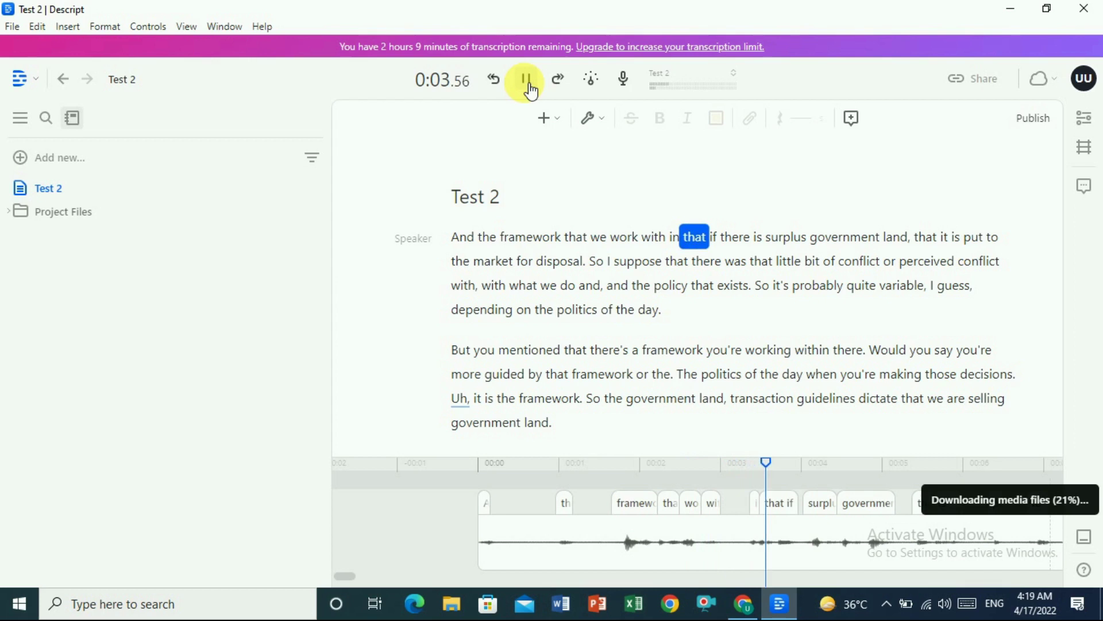
{"action": "left_click", "coordinate": [529, 87]}
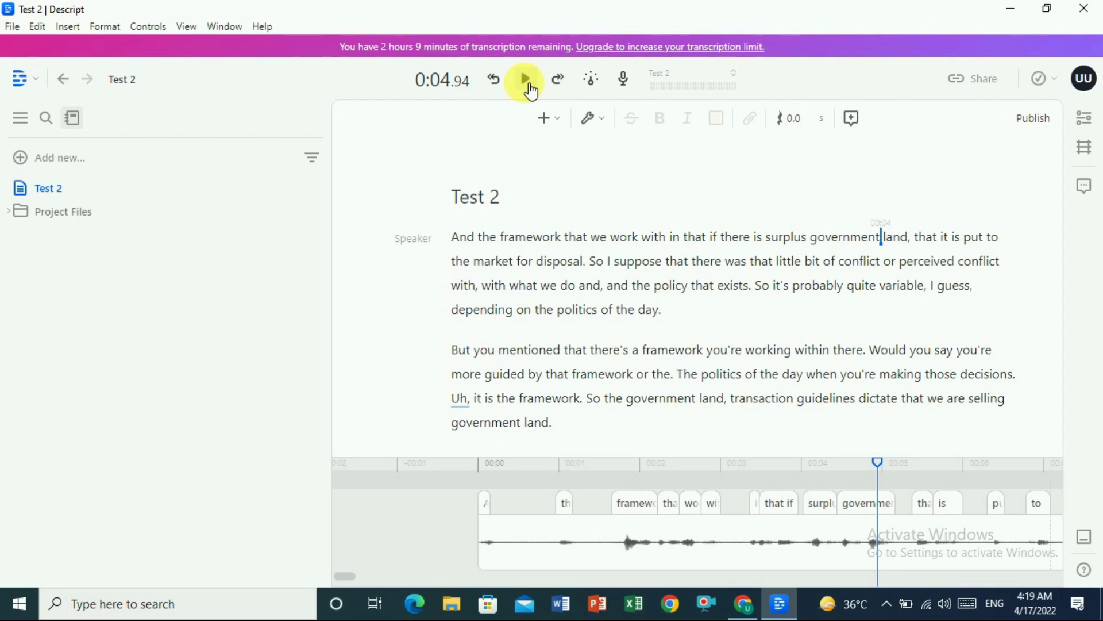
{"action": "left_click", "coordinate": [606, 85]}
{"action": "left_click_drag", "start_coordinate": [535, 138], "coordinate": [618, 142]}
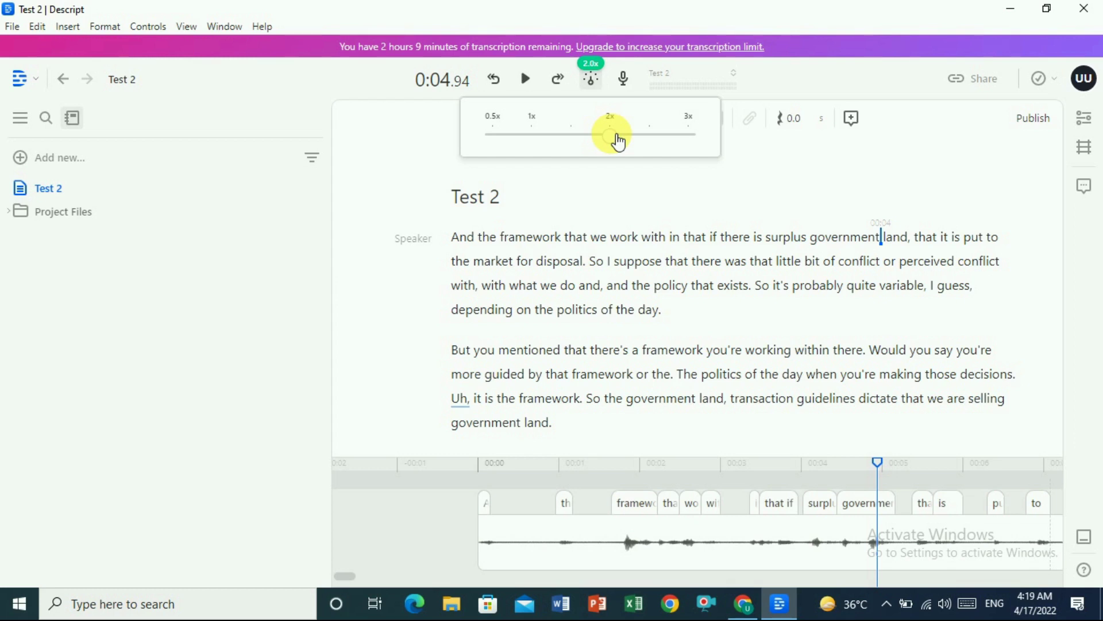
{"action": "left_click", "coordinate": [609, 237]}
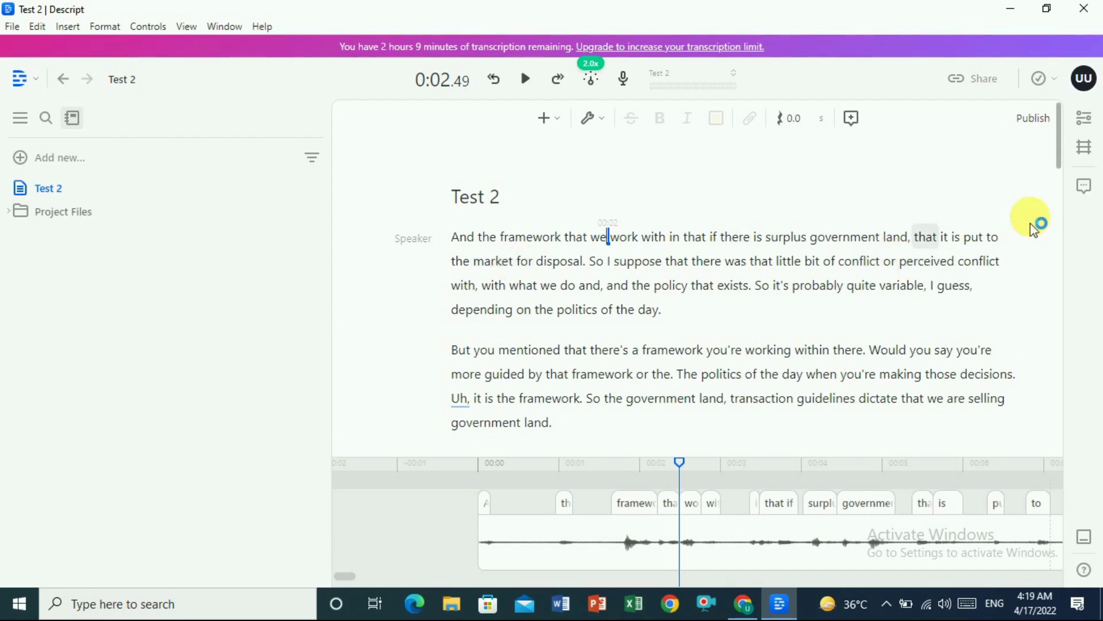
{"action": "left_click_drag", "start_coordinate": [1059, 143], "coordinate": [1055, 299]}
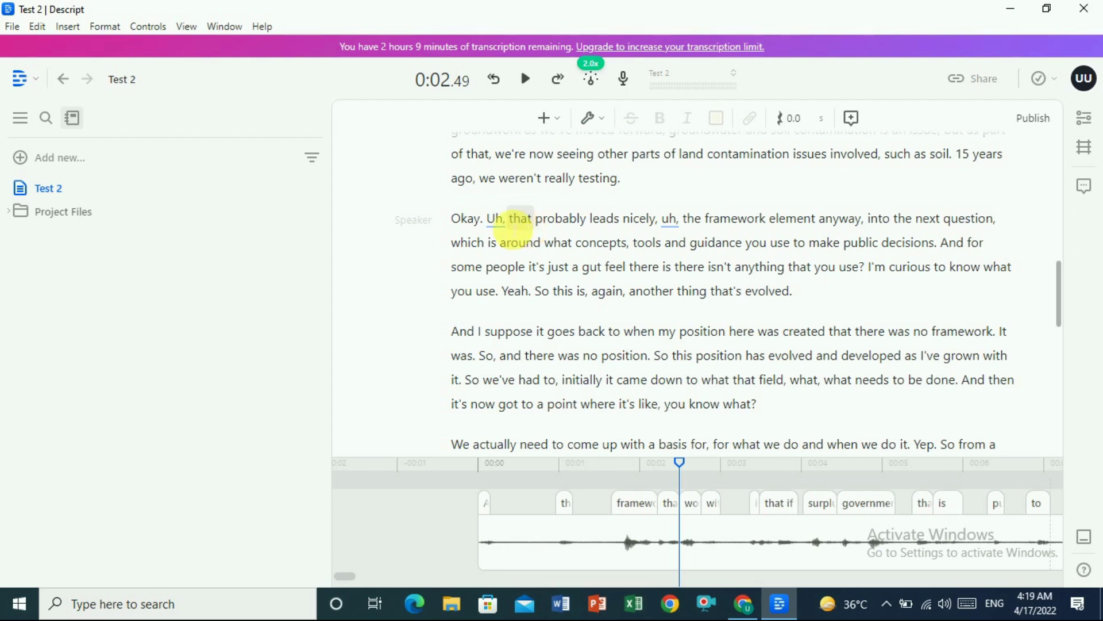
- Delete both 'Uh,' and 'uh,' fillers from the 'Okay... that probably leads nicely' sentence
{"action": "double_click", "coordinate": [494, 221]}
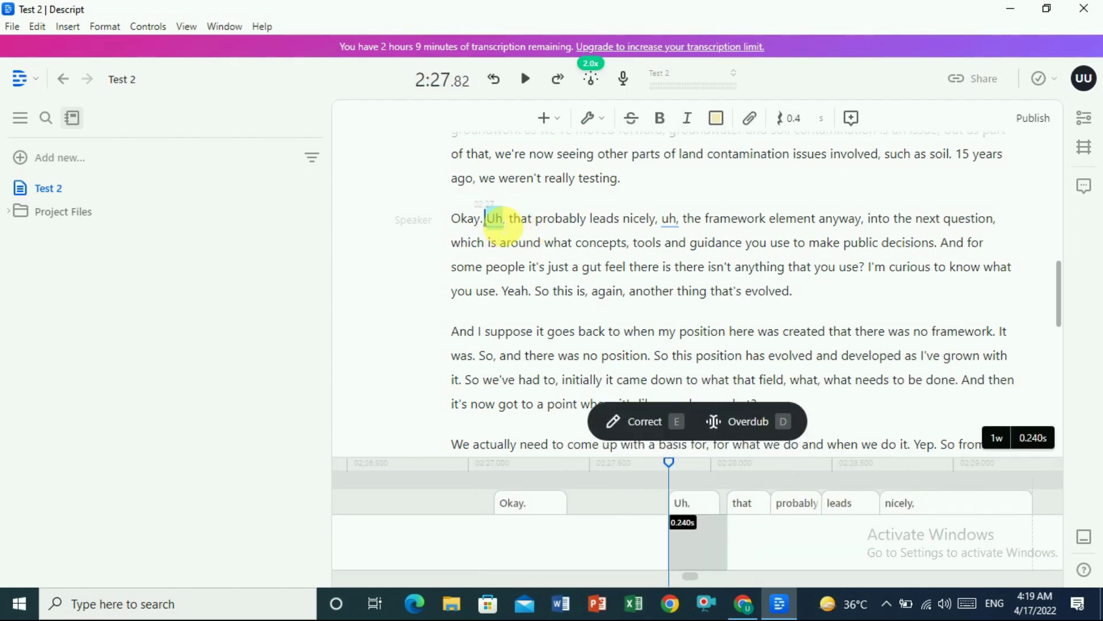
{"action": "key", "text": "BackSpace"}
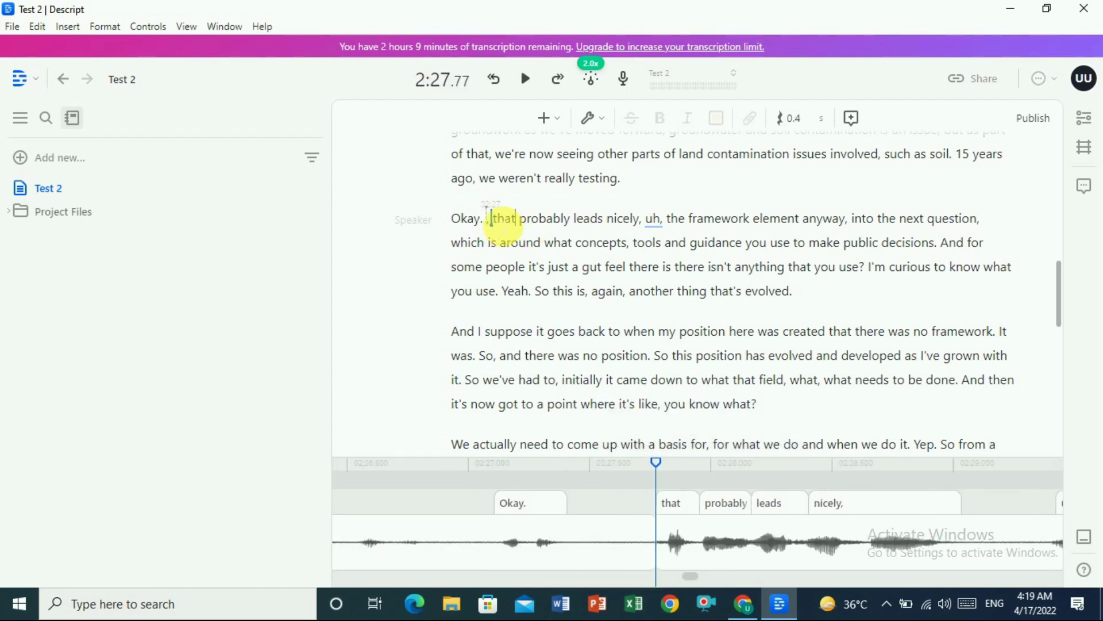
{"action": "double_click", "coordinate": [655, 221]}
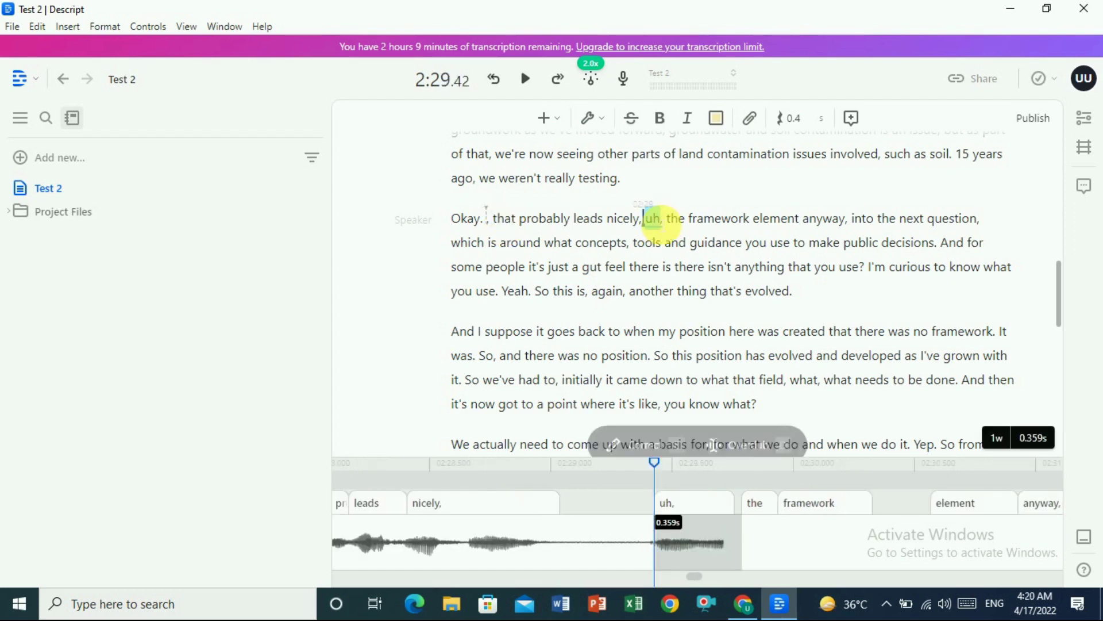
{"action": "key", "text": "BackSpace"}
{"action": "left_click", "coordinate": [711, 292]}
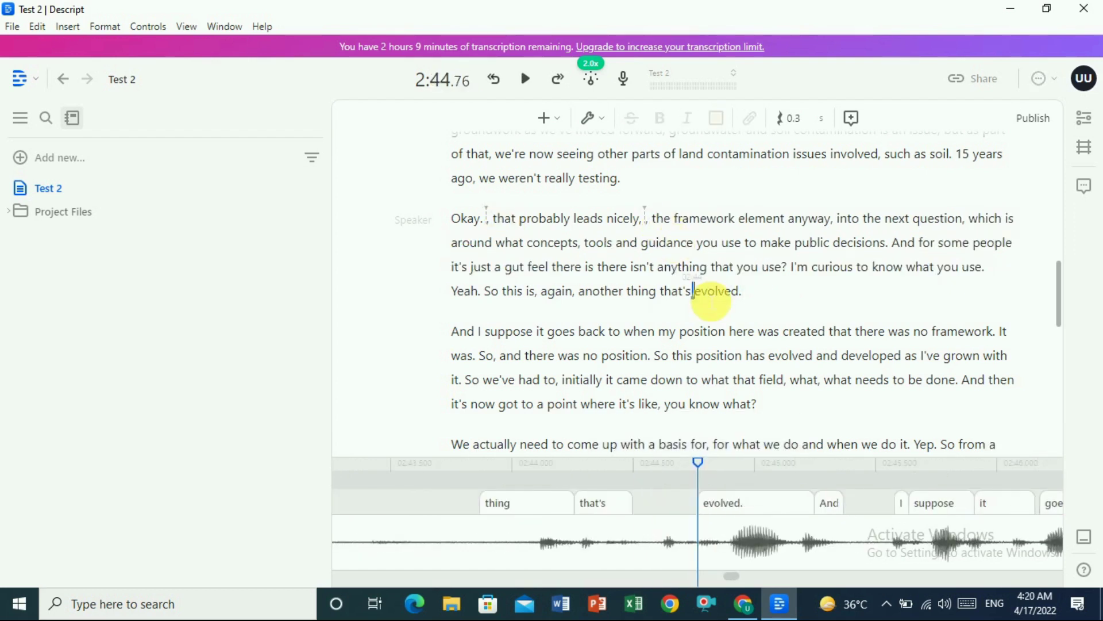